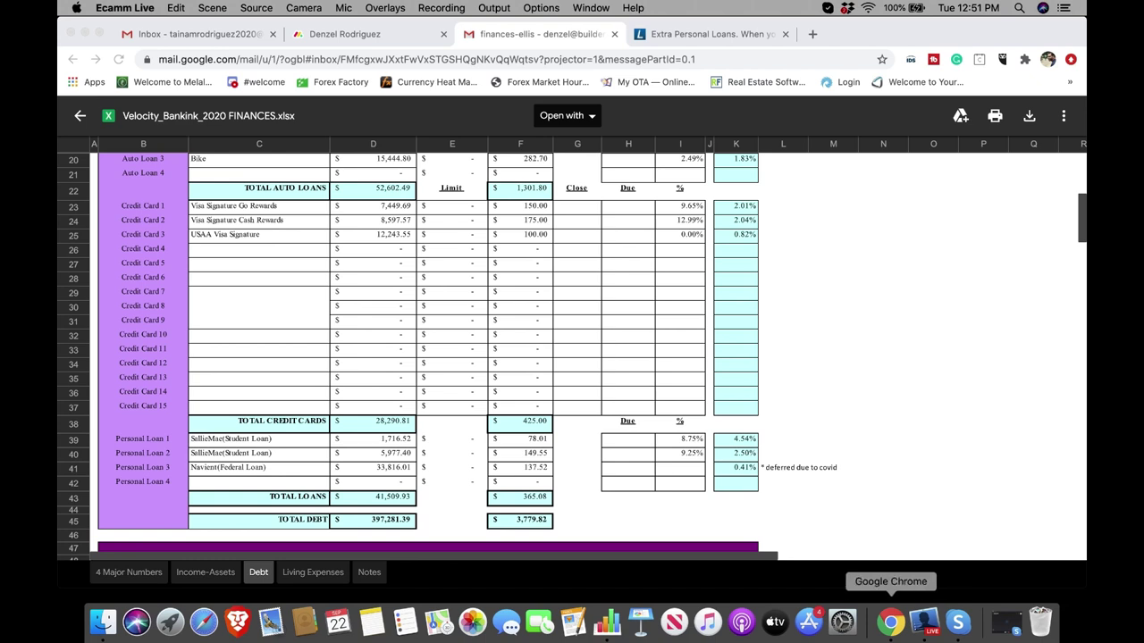
# - Examine the student and federal loan balances and monthly payments in the Debt sheet's personal loan rows
pyautogui.click(891, 622)
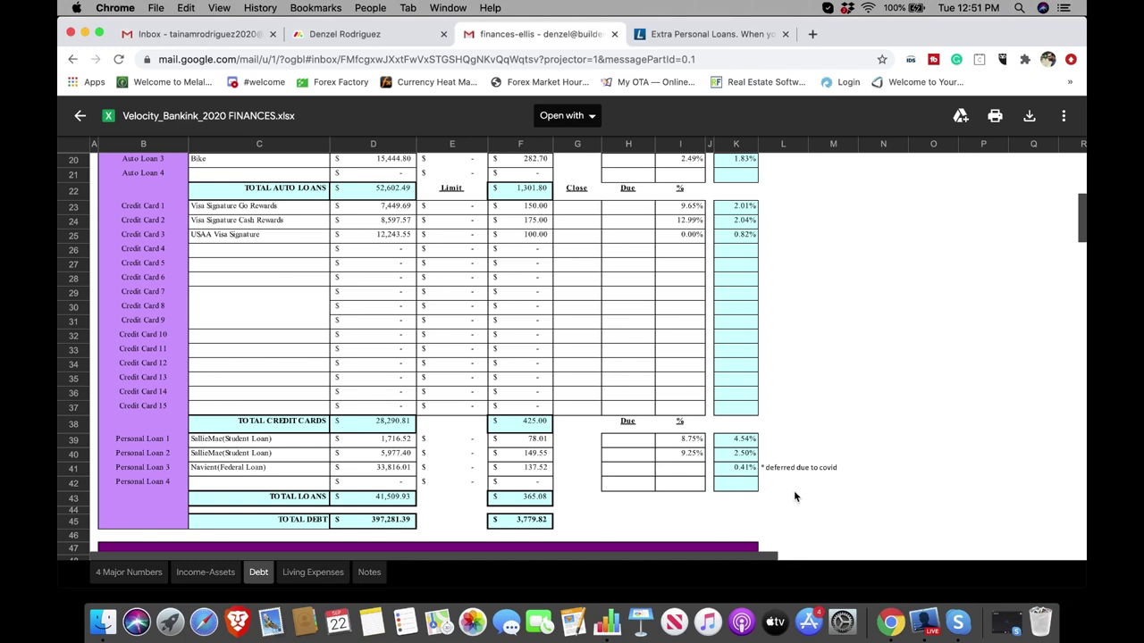
pyautogui.click(925, 619)
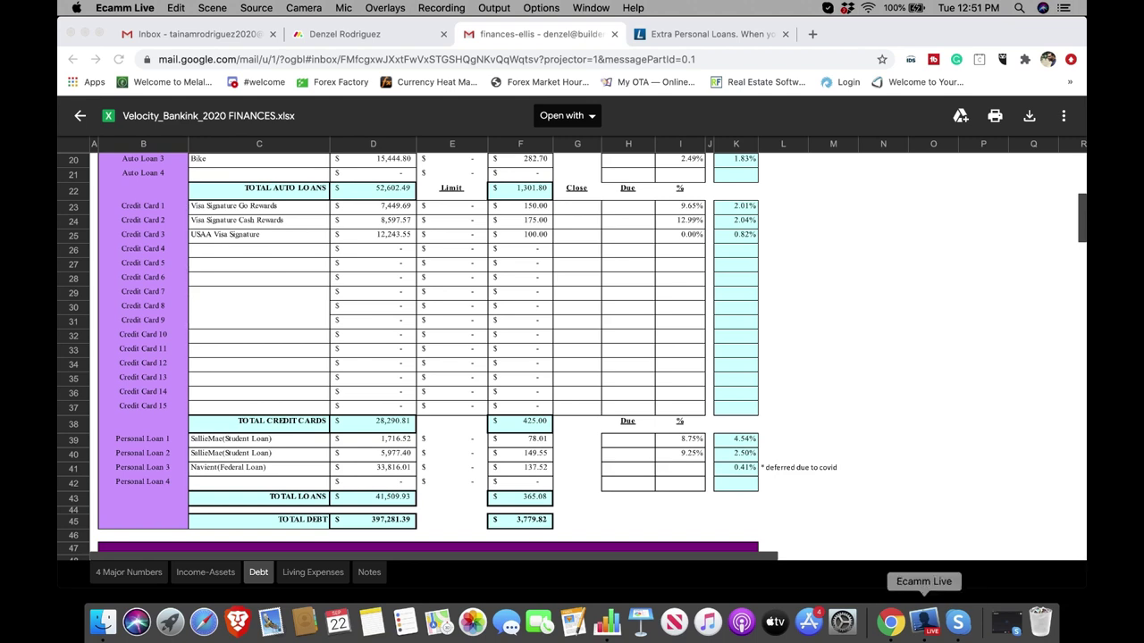
pyautogui.click(411, 406)
pyautogui.scroll(-3, 411, 406)
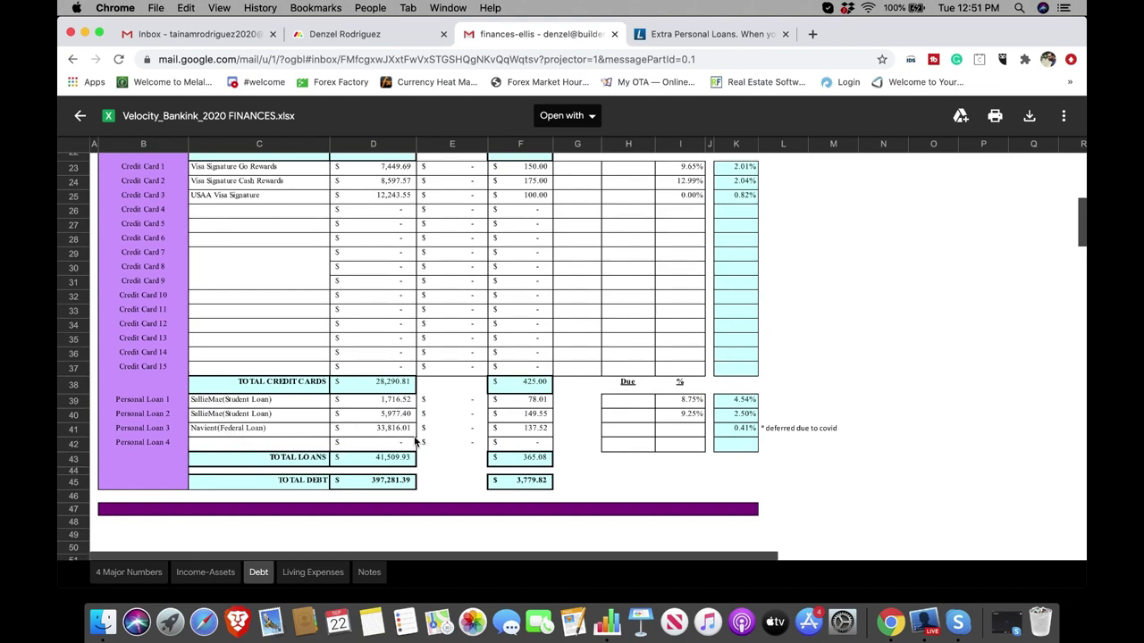
pyautogui.click(518, 416)
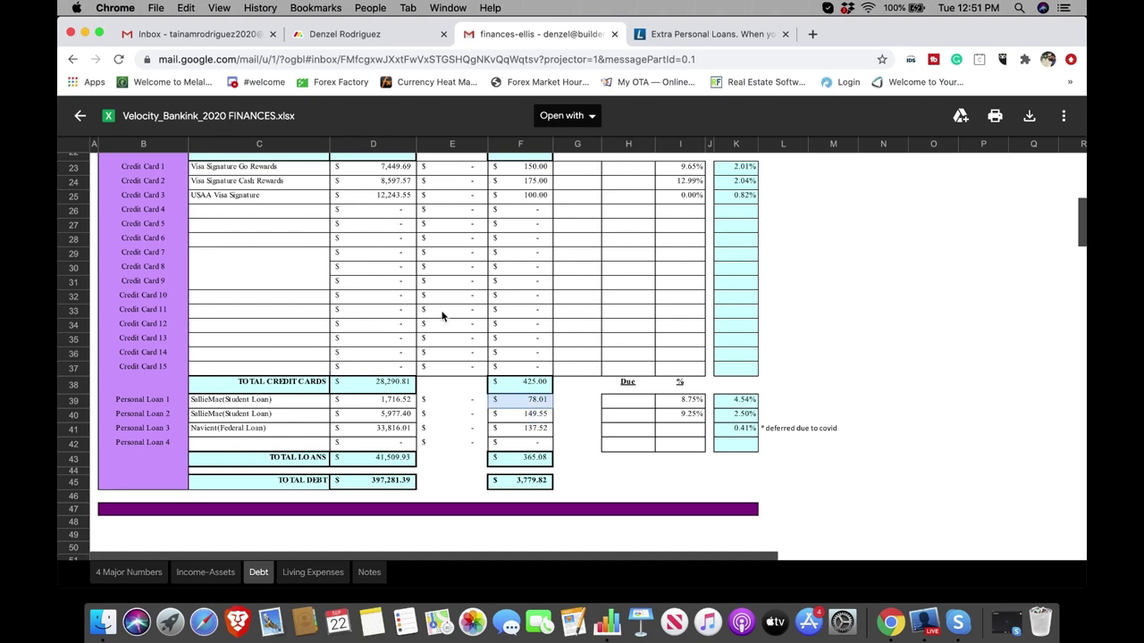
pyautogui.scroll(2, 441, 315)
pyautogui.scroll(3, 442, 315)
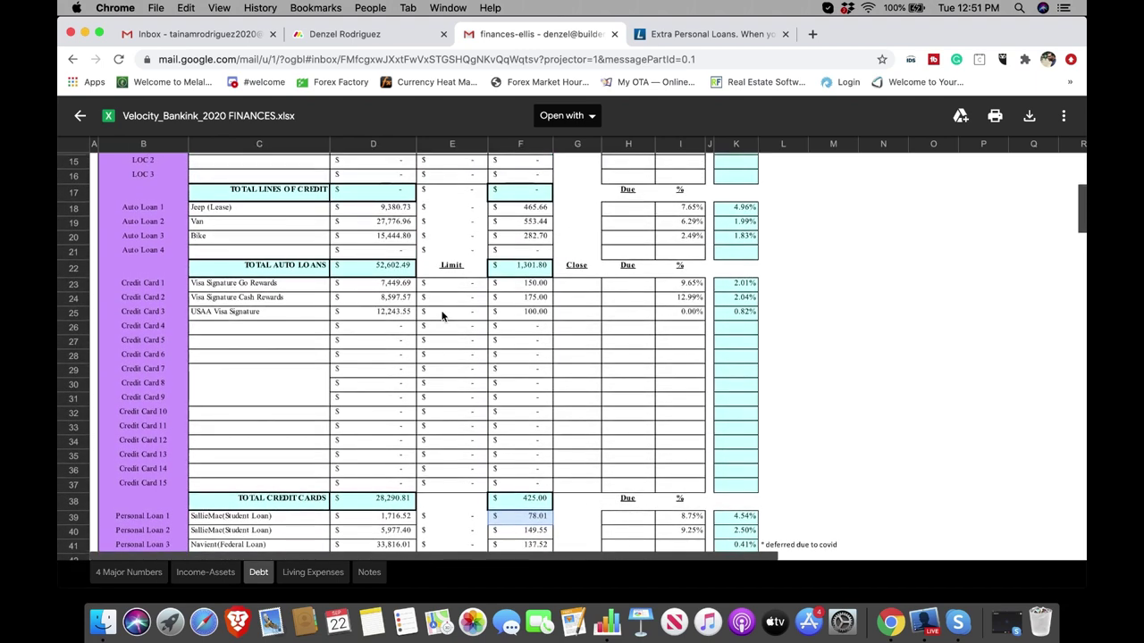
pyautogui.scroll(-2, 476, 420)
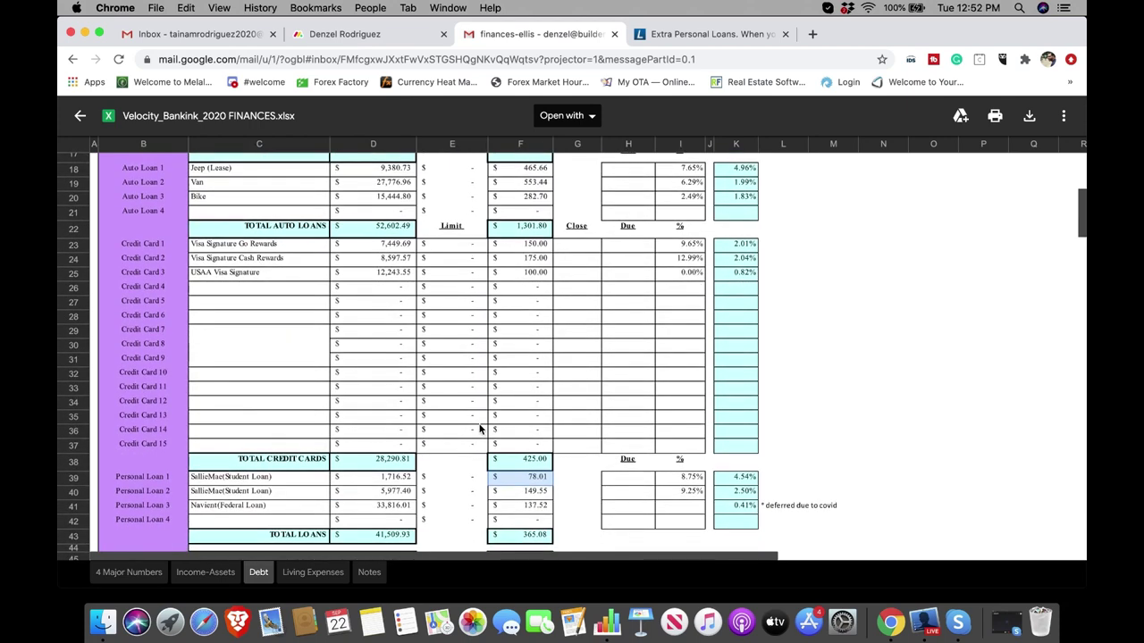
pyautogui.click(399, 506)
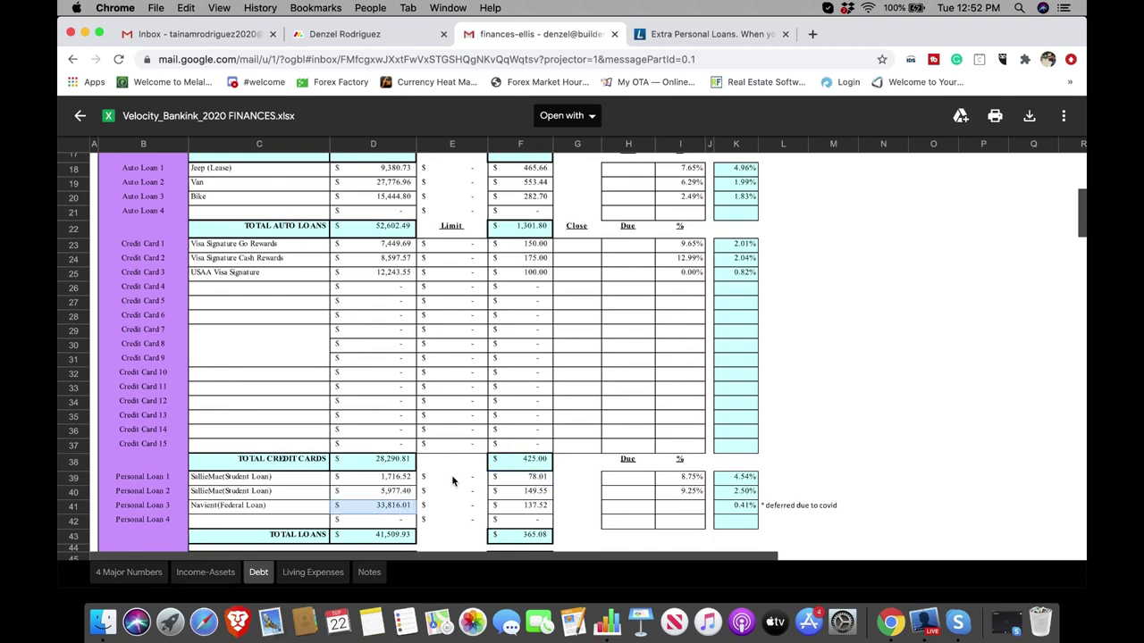
pyautogui.scroll(-1, 452, 480)
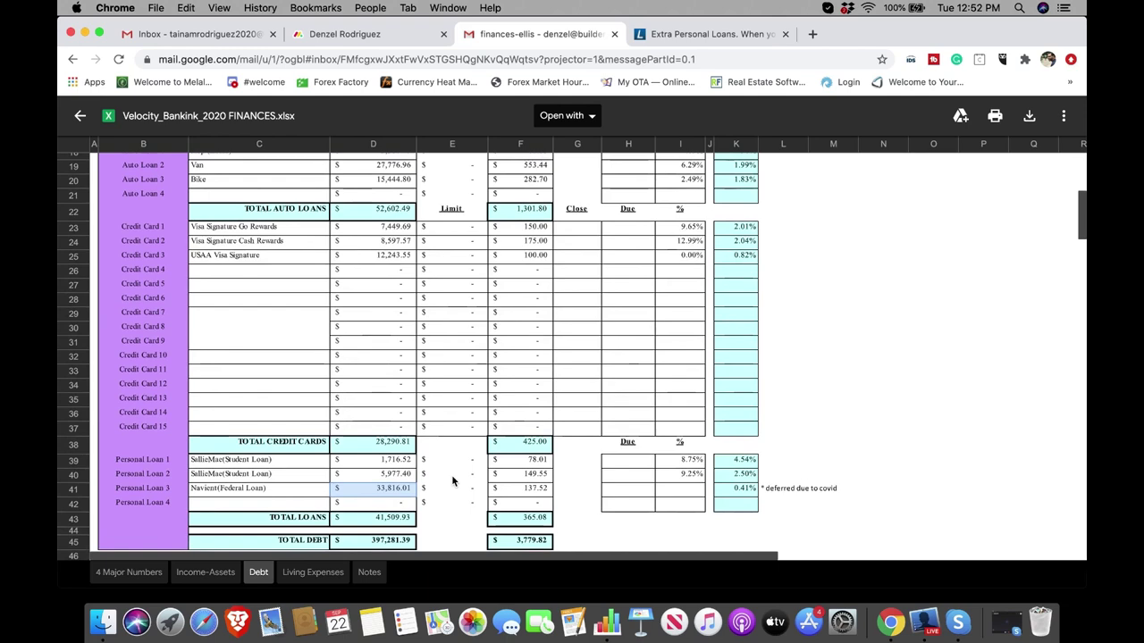
# - Enlarge the Debt sheet's credit card section and examine the balance of the Visa Signature Go Rewards card
pyautogui.scroll(1, 452, 480)
pyautogui.scroll(3, 451, 475)
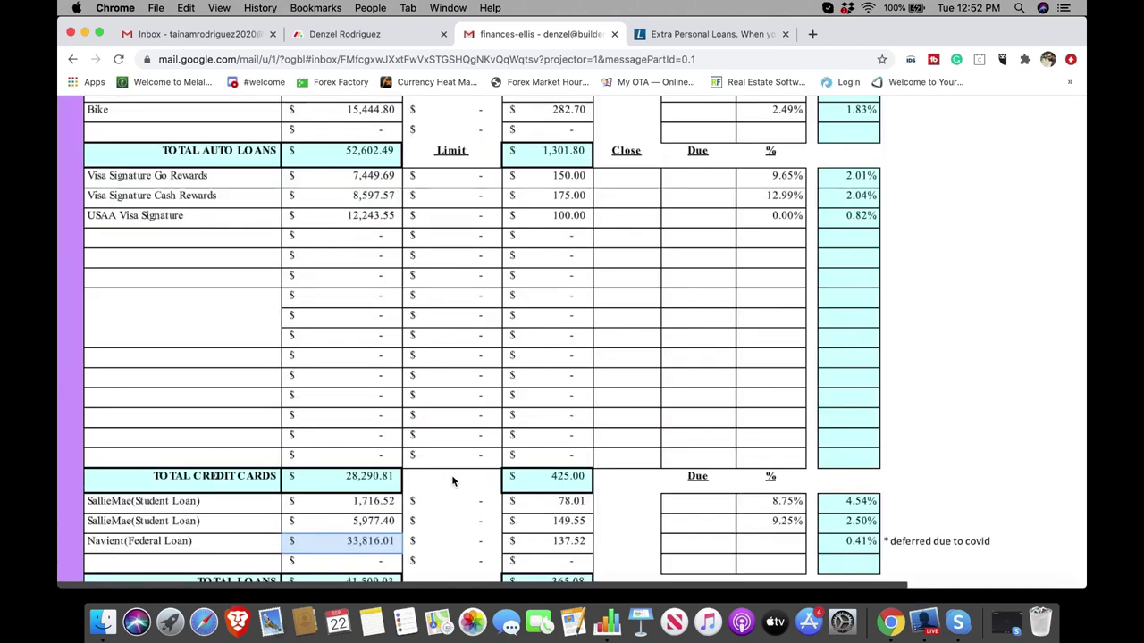
pyautogui.scroll(2, 404, 415)
pyautogui.click(365, 286)
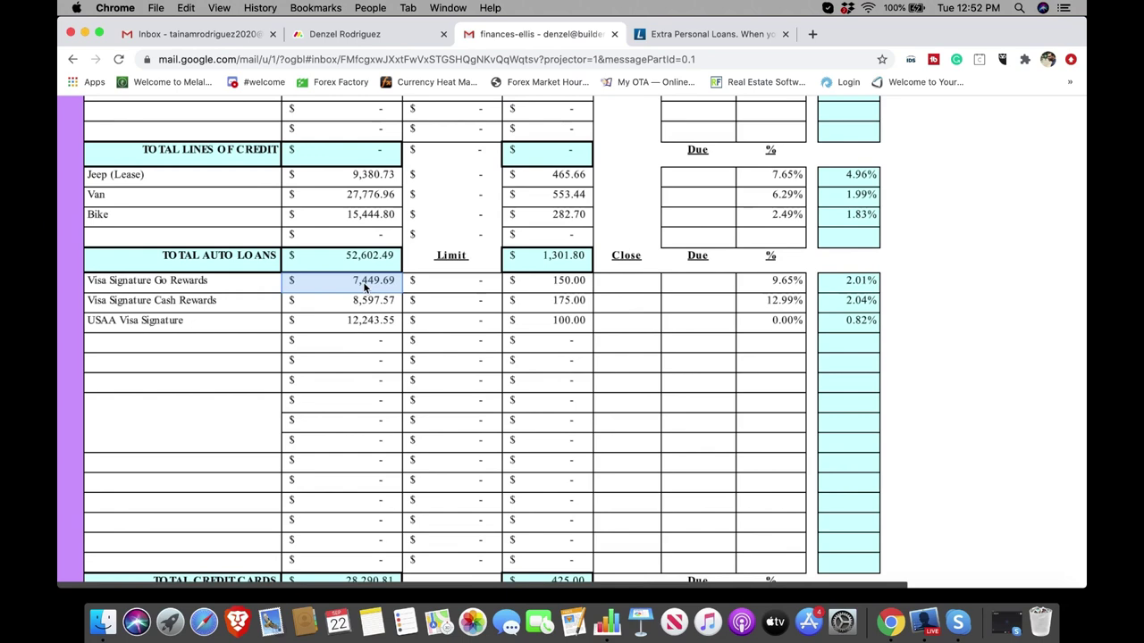
pyautogui.scroll(-1, 365, 286)
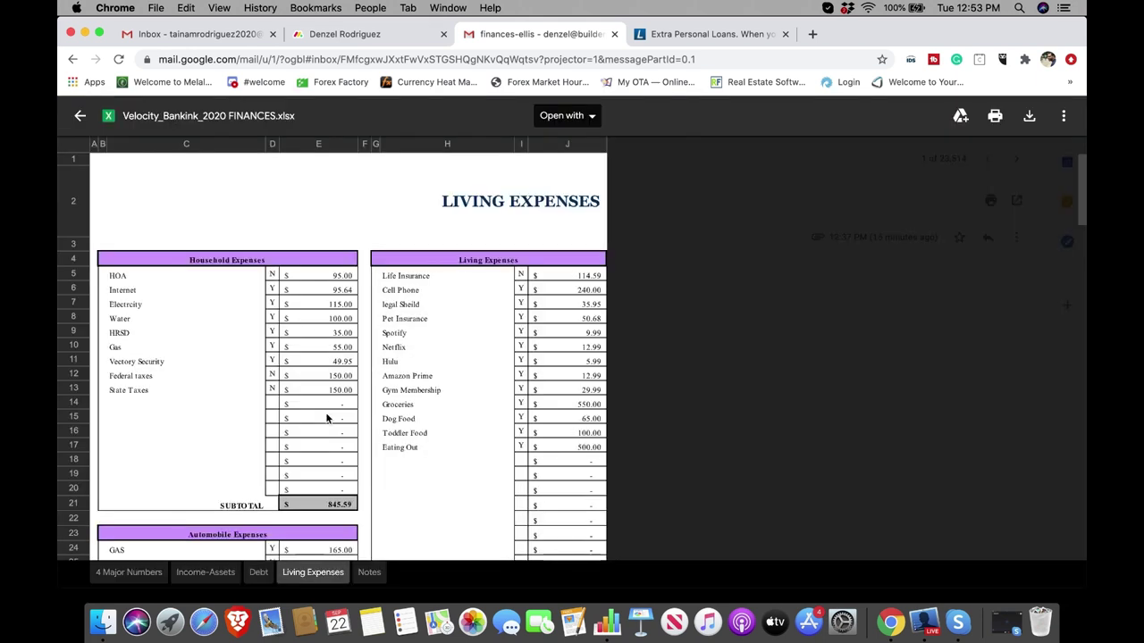
# - Examine the Living Expenses sheet, from the household and living items to the totals payable and not payable with a credit card
pyautogui.scroll(3, 326, 418)
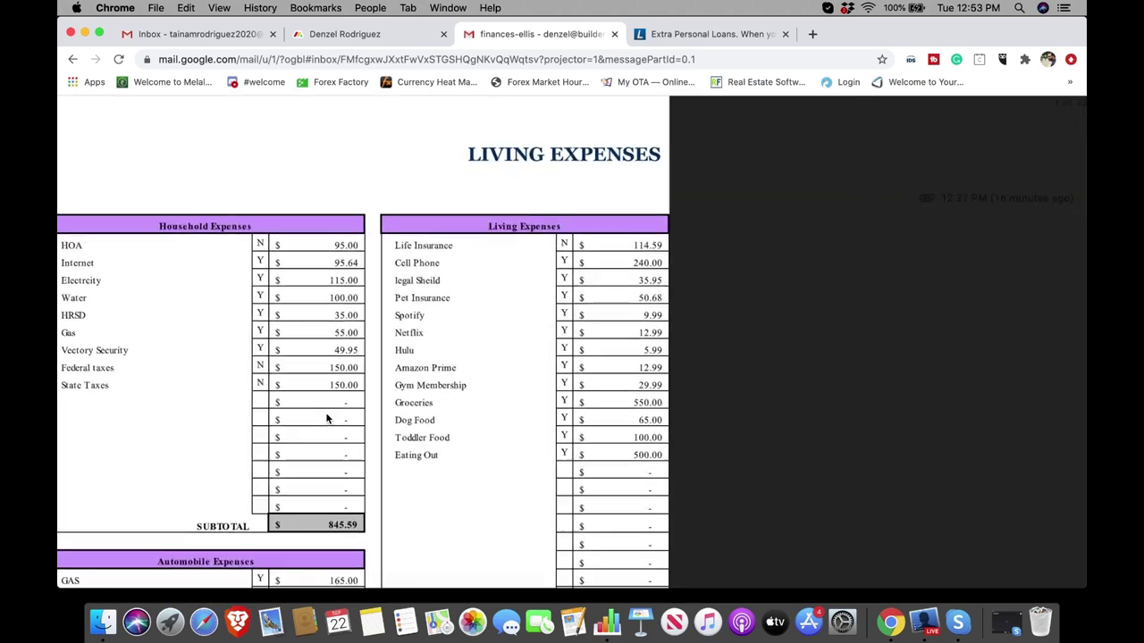
pyautogui.scroll(1, 326, 419)
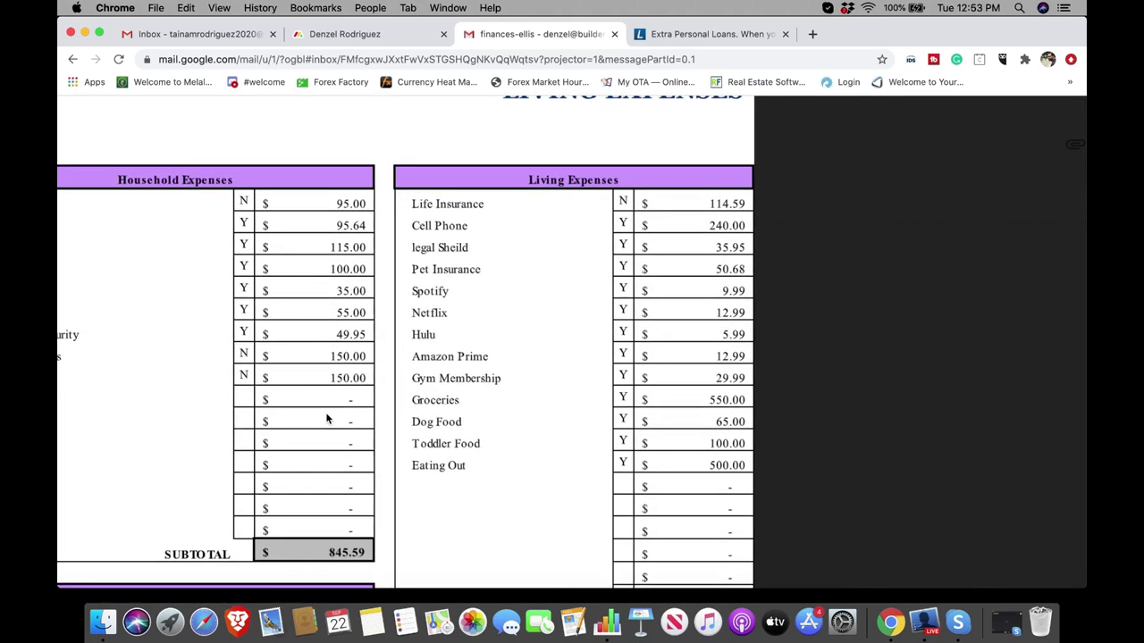
pyautogui.scroll(-1, 621, 224)
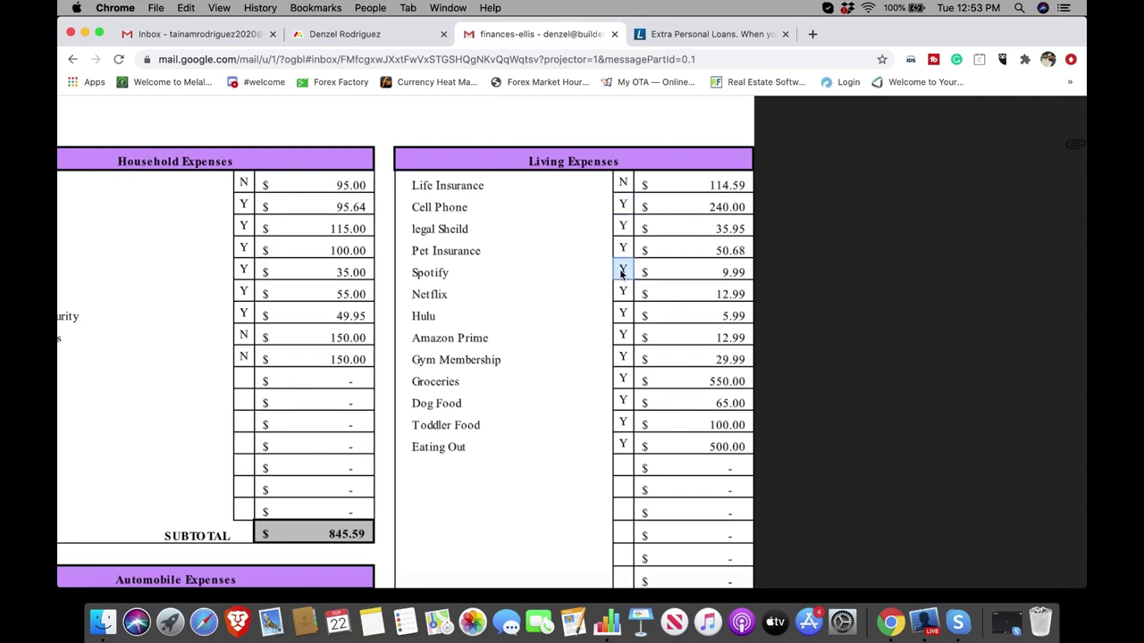
pyautogui.scroll(-10, 486, 298)
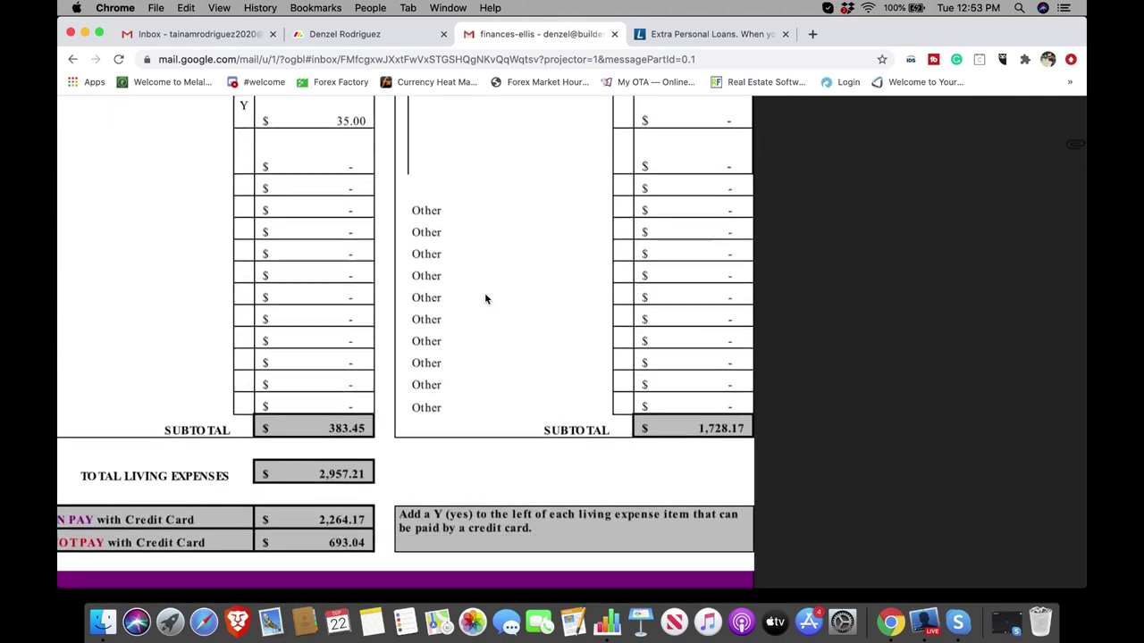
pyautogui.scroll(-2, 485, 298)
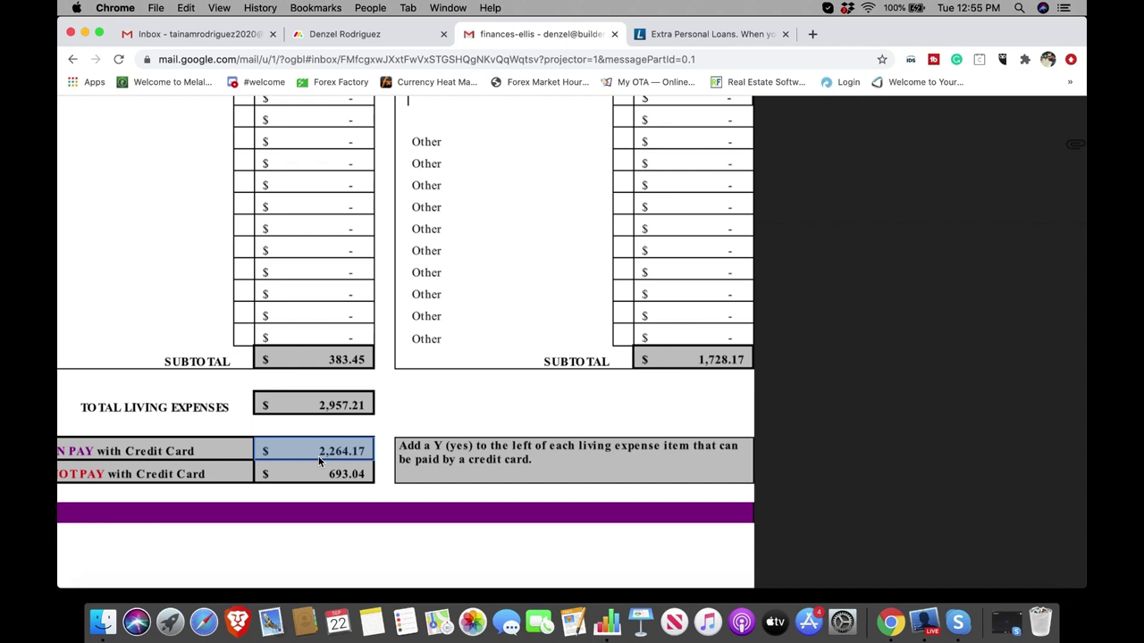
pyautogui.scroll(5, 394, 357)
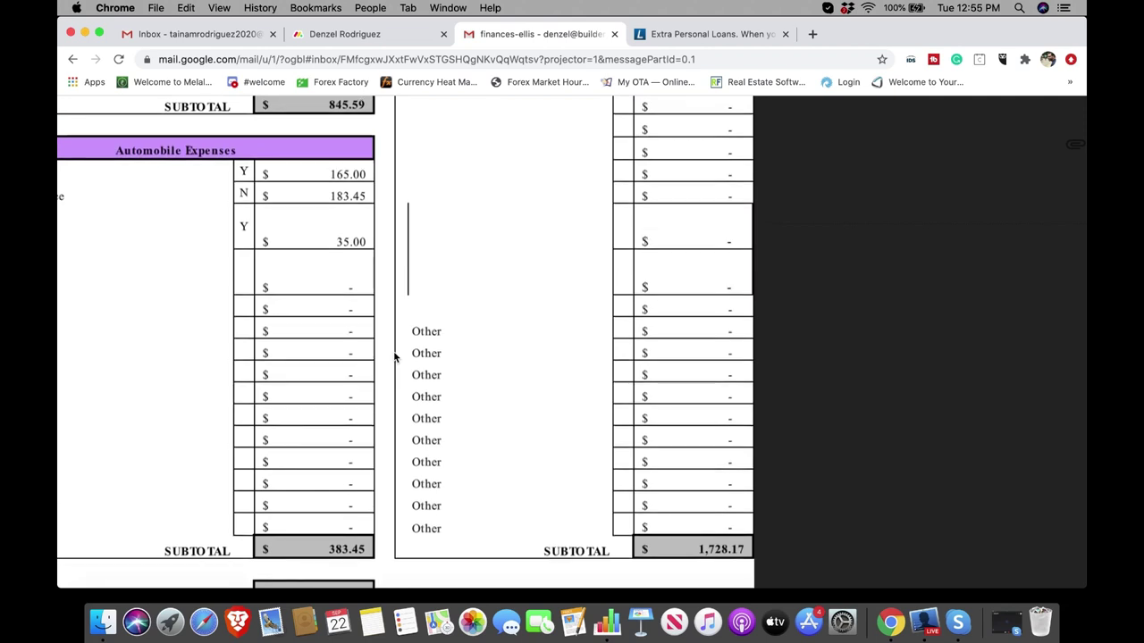
pyautogui.scroll(6, 394, 357)
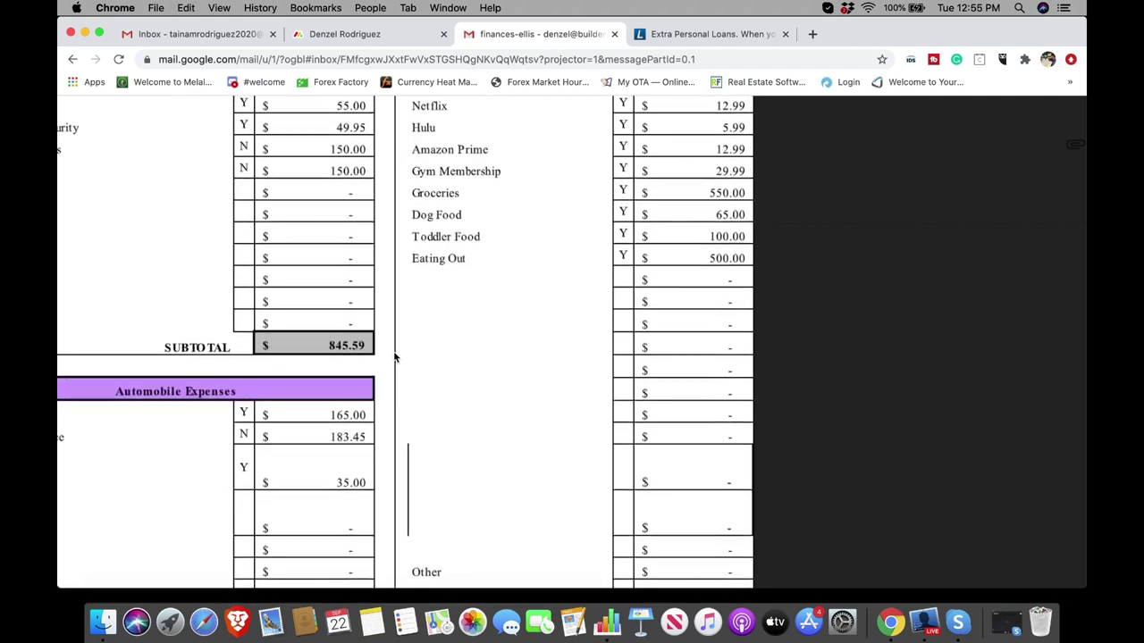
pyautogui.scroll(4, 394, 357)
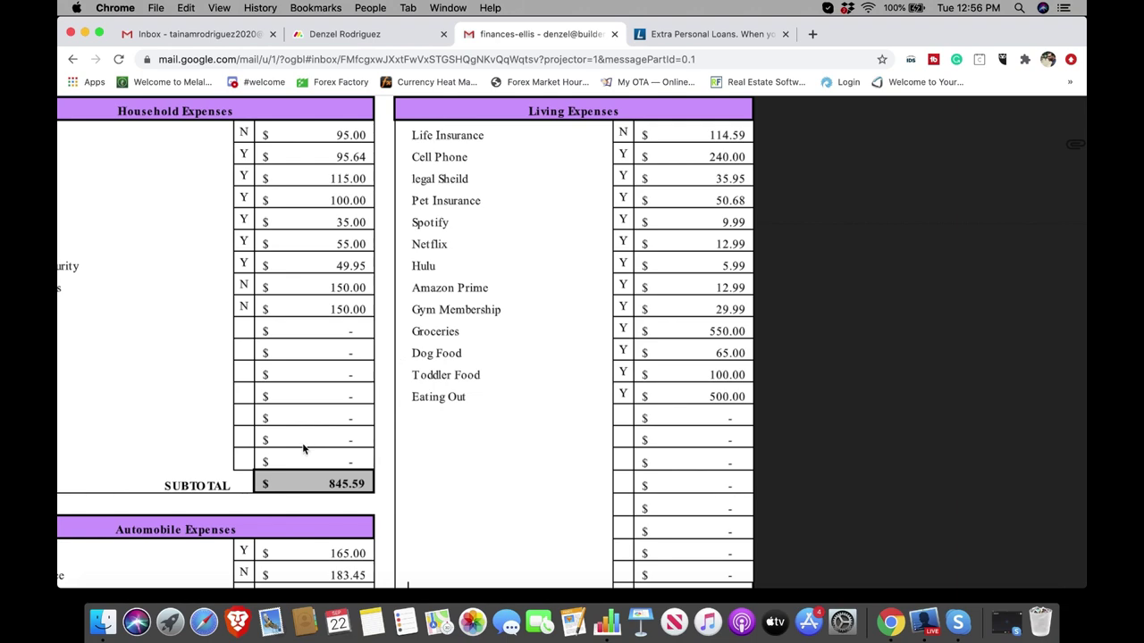
pyautogui.scroll(-5, 302, 447)
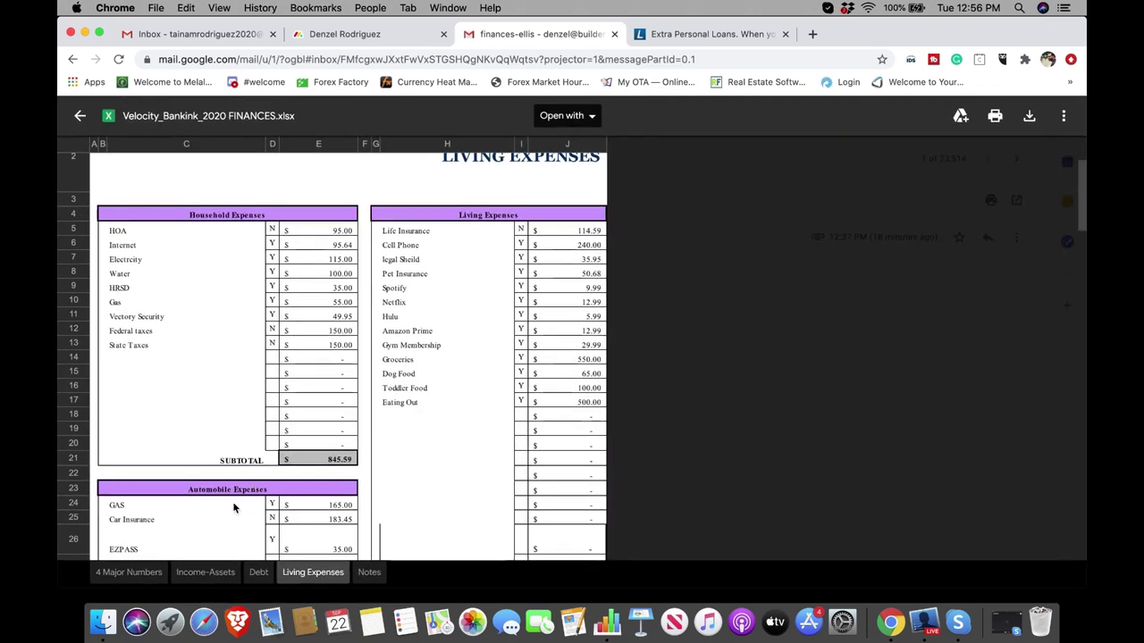
# - Review the income, 401K and cash figures on the Income-Assets sheet, and return to the credit card and loan rows on the Debt sheet
pyautogui.click(213, 573)
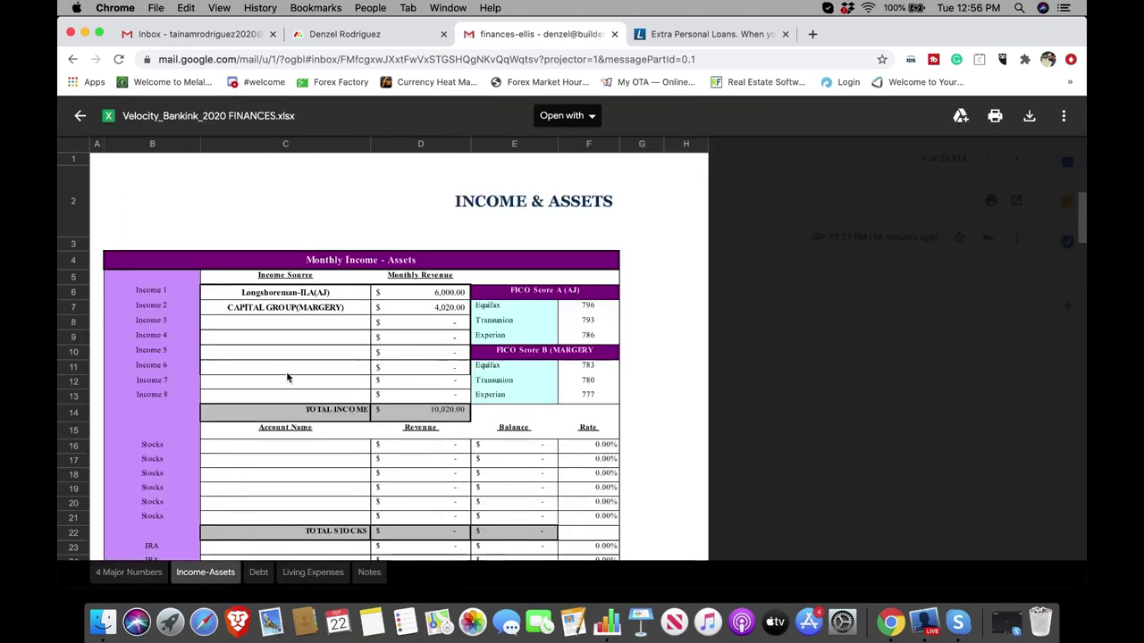
pyautogui.scroll(5, 286, 371)
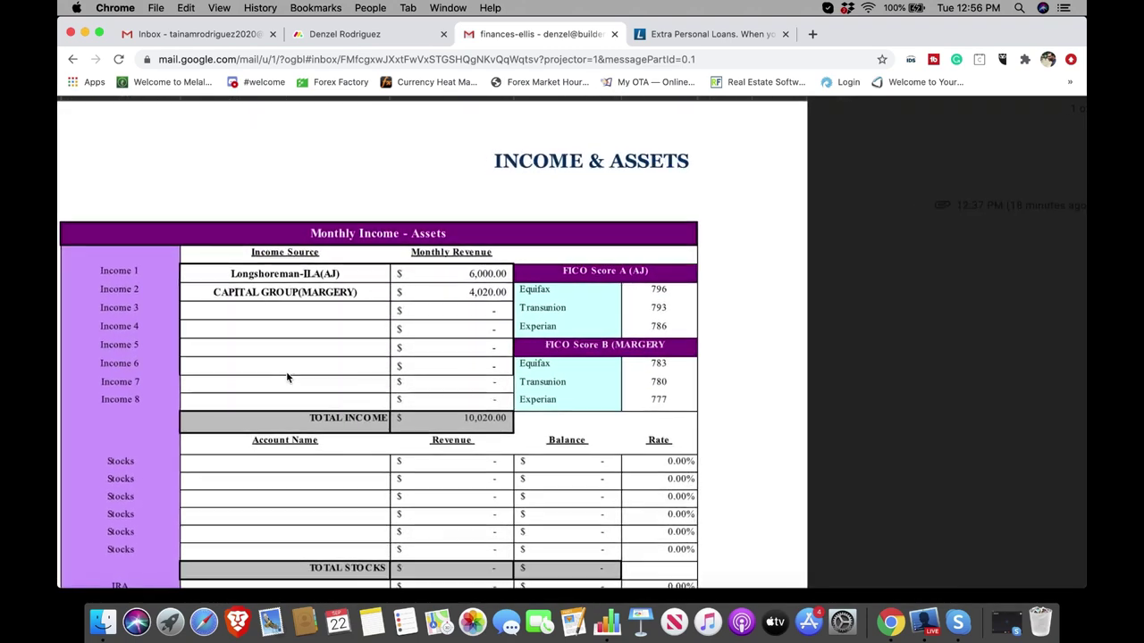
pyautogui.scroll(-5, 454, 279)
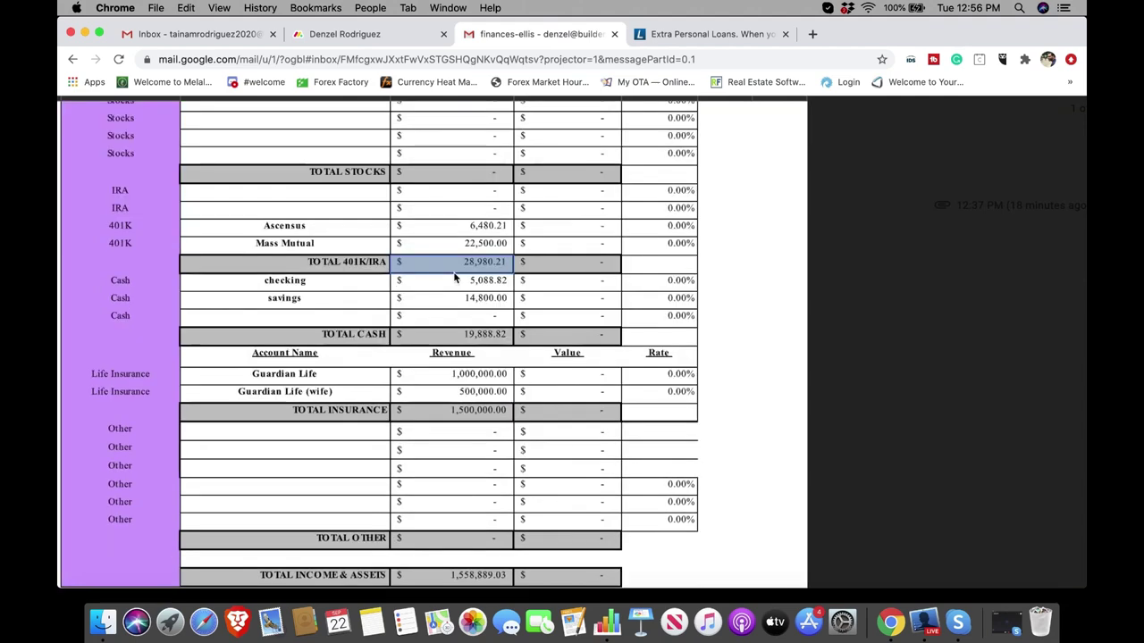
pyautogui.scroll(6, 454, 279)
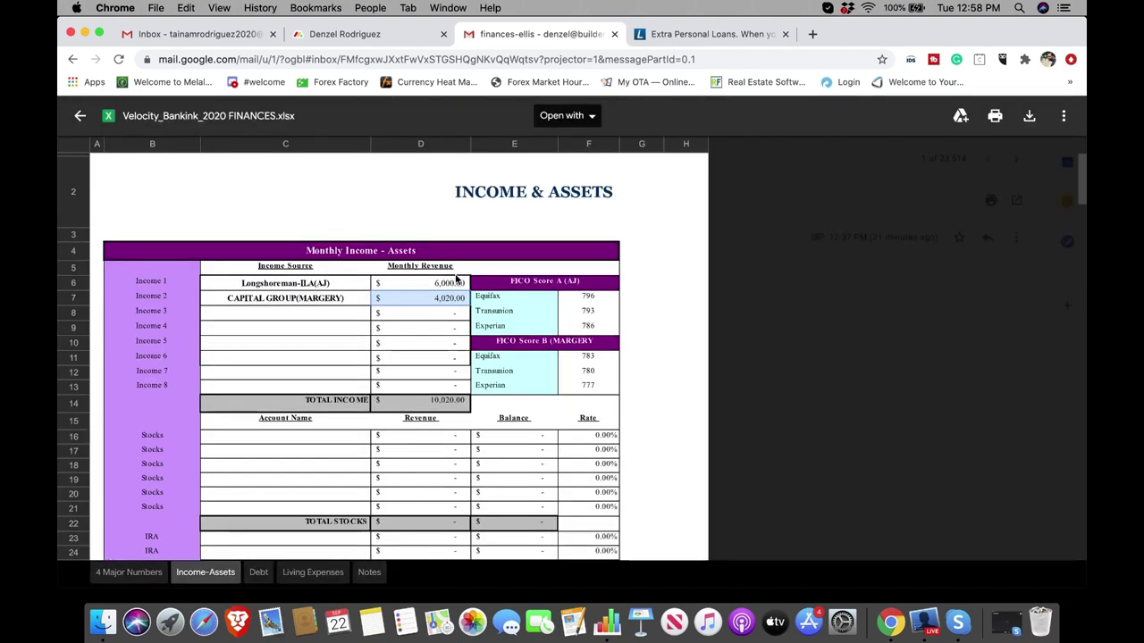
pyautogui.click(259, 572)
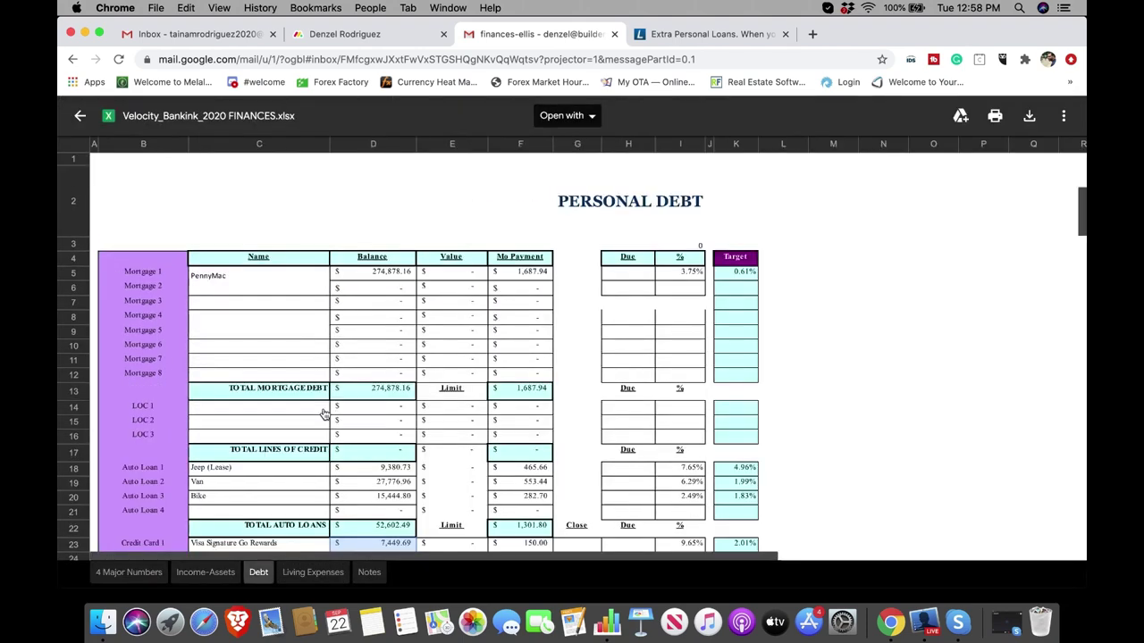
pyautogui.scroll(-5, 324, 413)
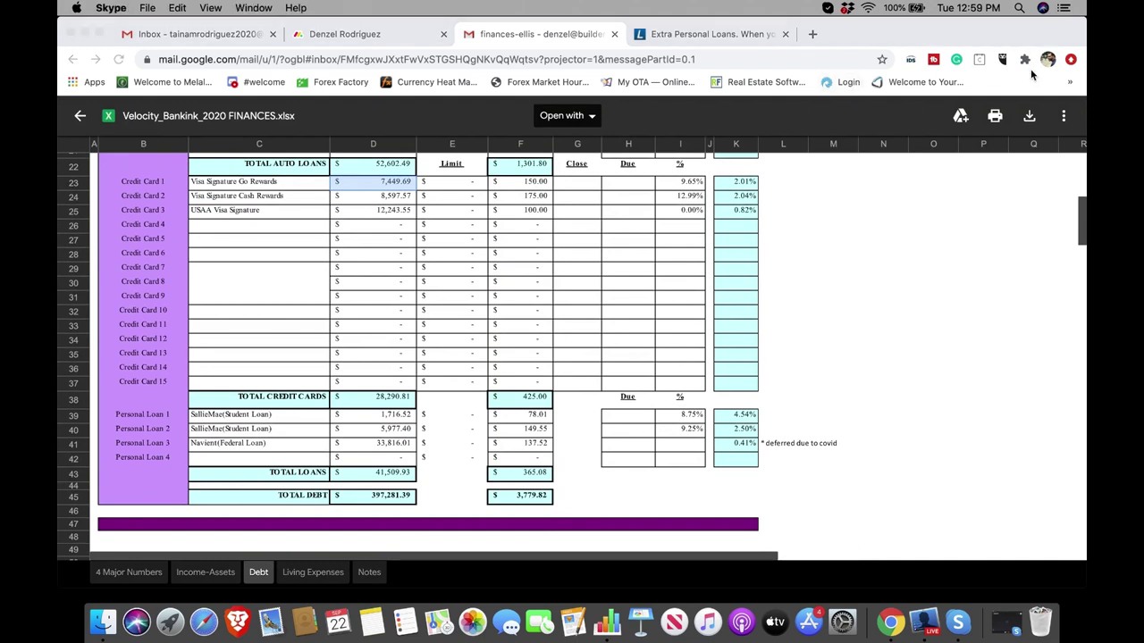
# - Find and launch Microsoft Word, and create a new blank document
pyautogui.click(1019, 9)
pyautogui.write('word')
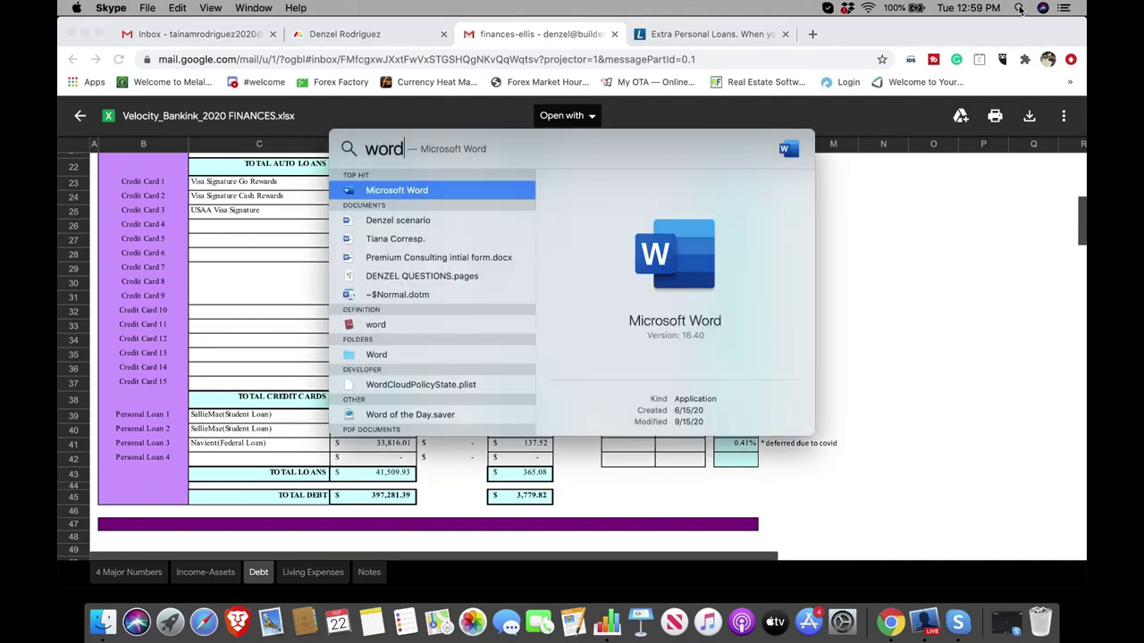
pyautogui.press('Return')
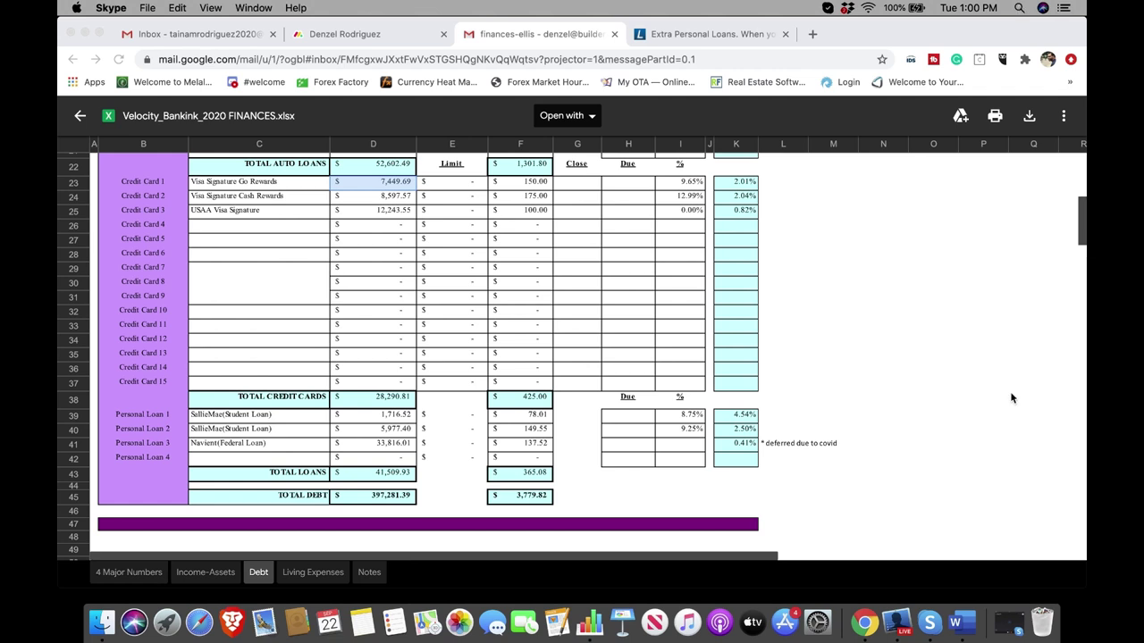
pyautogui.click(958, 624)
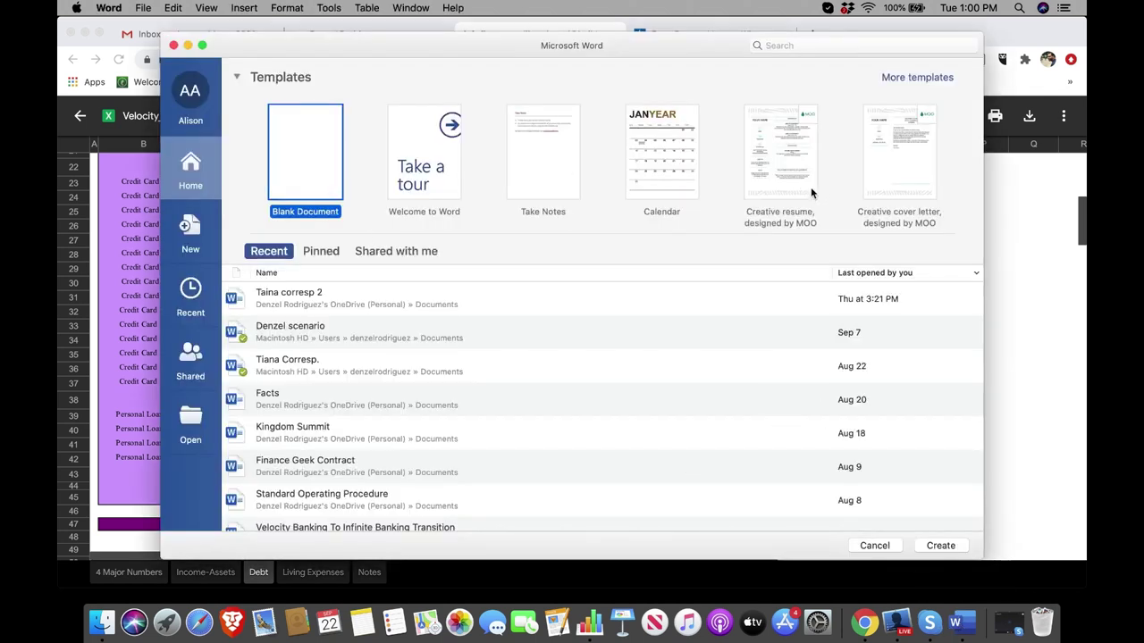
pyautogui.click(931, 548)
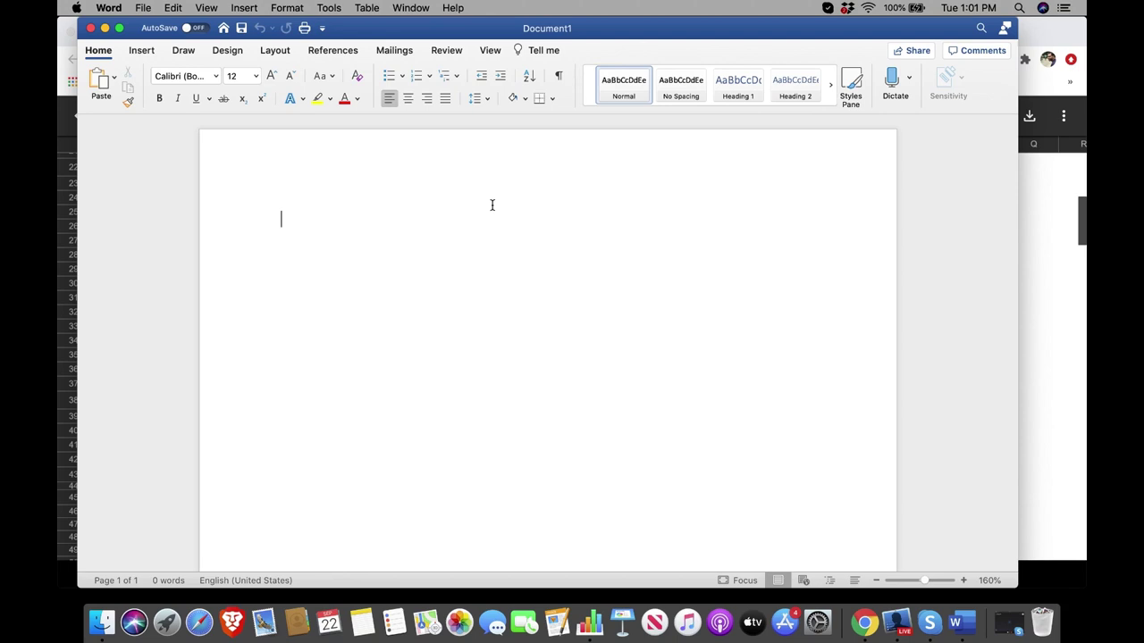
# - Set the blank document's text to 16-point bold for the notes
pyautogui.click(255, 76)
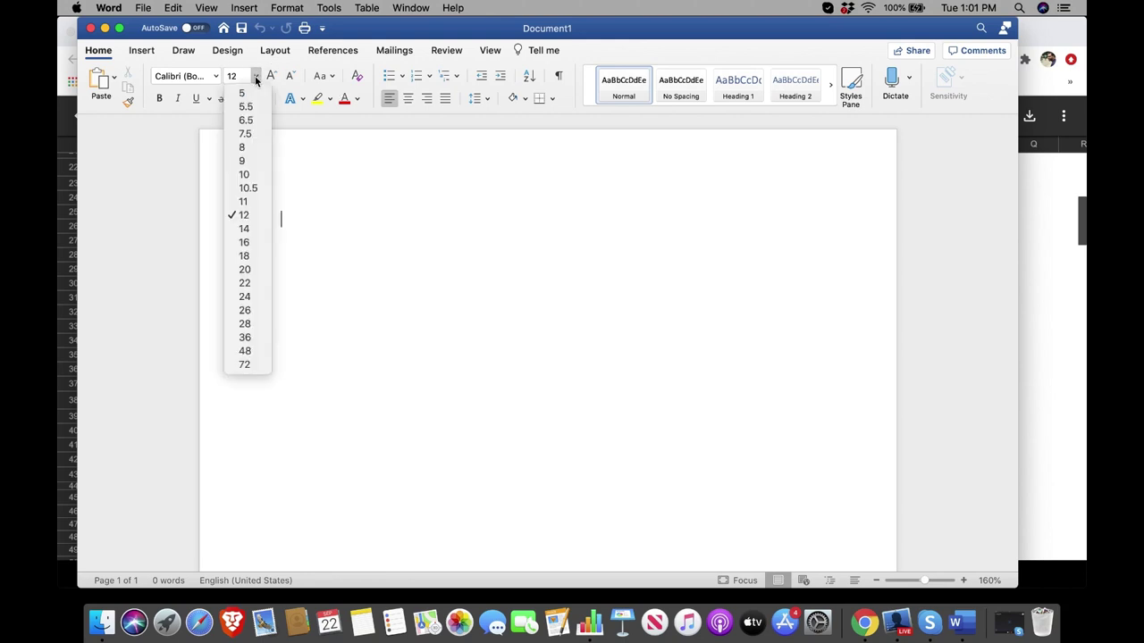
pyautogui.click(244, 242)
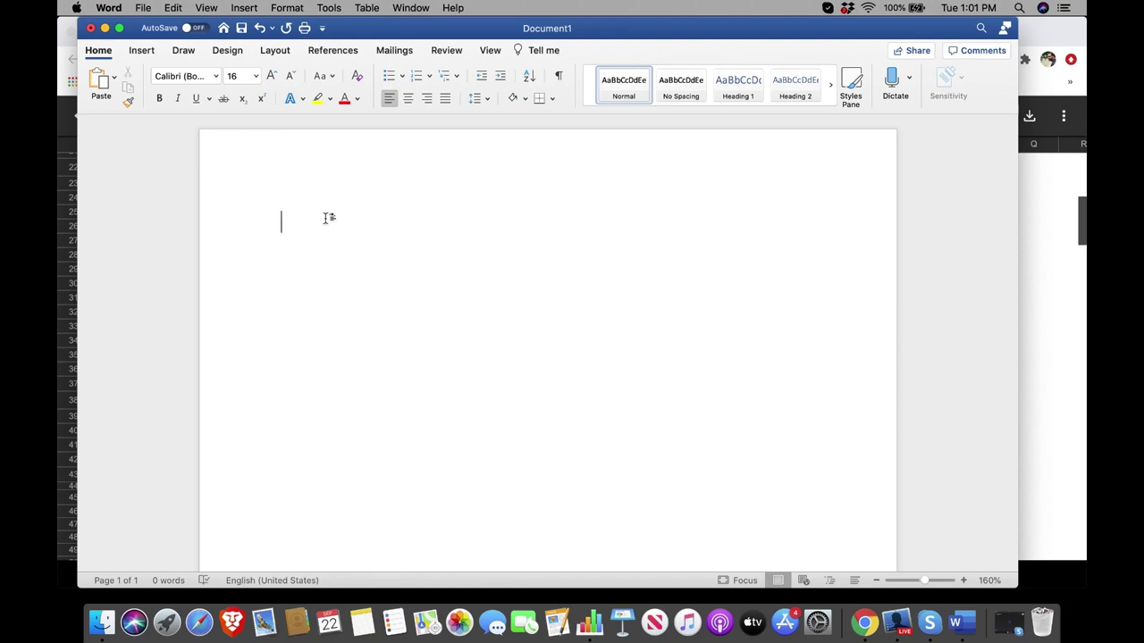
pyautogui.write('7')
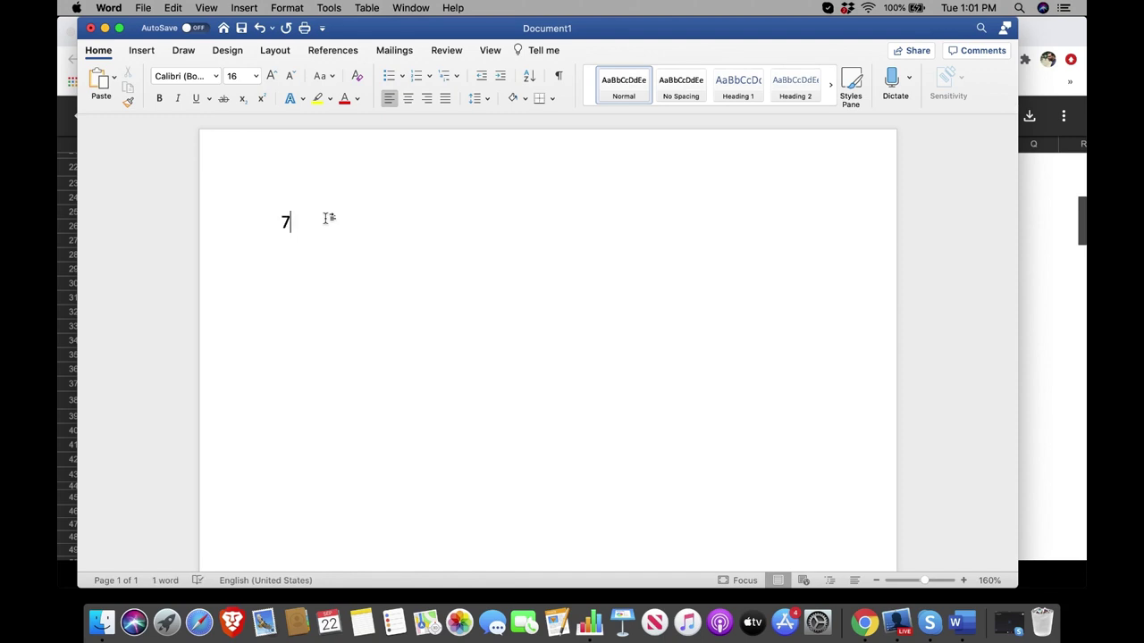
pyautogui.press('BackSpace')
pyautogui.click(160, 98)
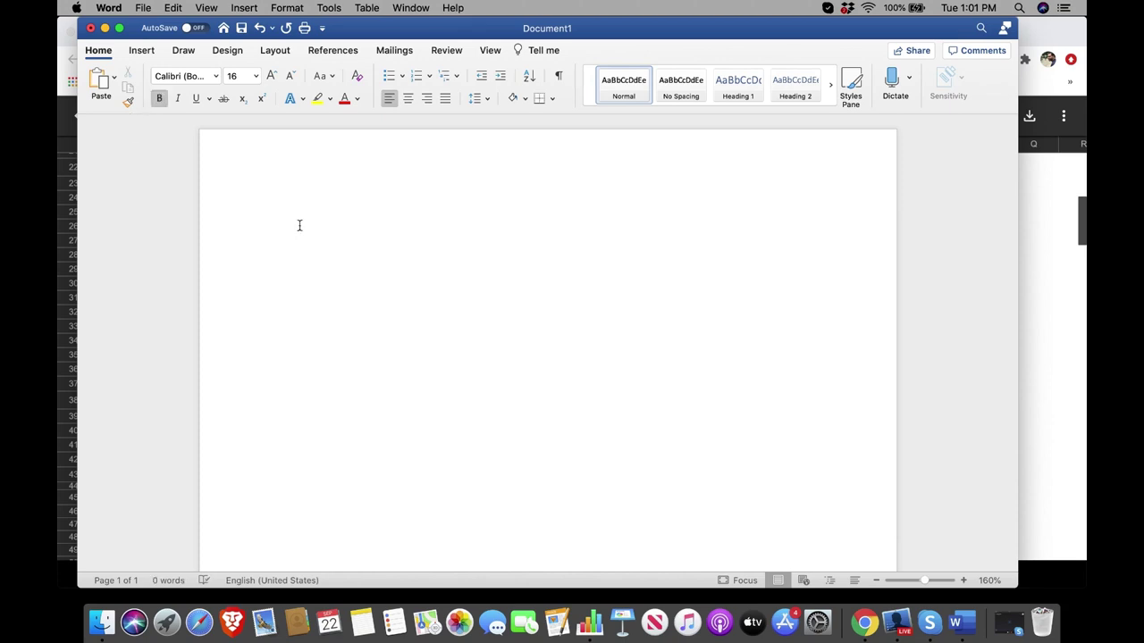
# - Write "Bal. 7,449.17" as the first line, consulting the Visa Signature Go Rewards balance on the Debt sheet in Chrome before finishing it in Word
pyautogui.write('ba')
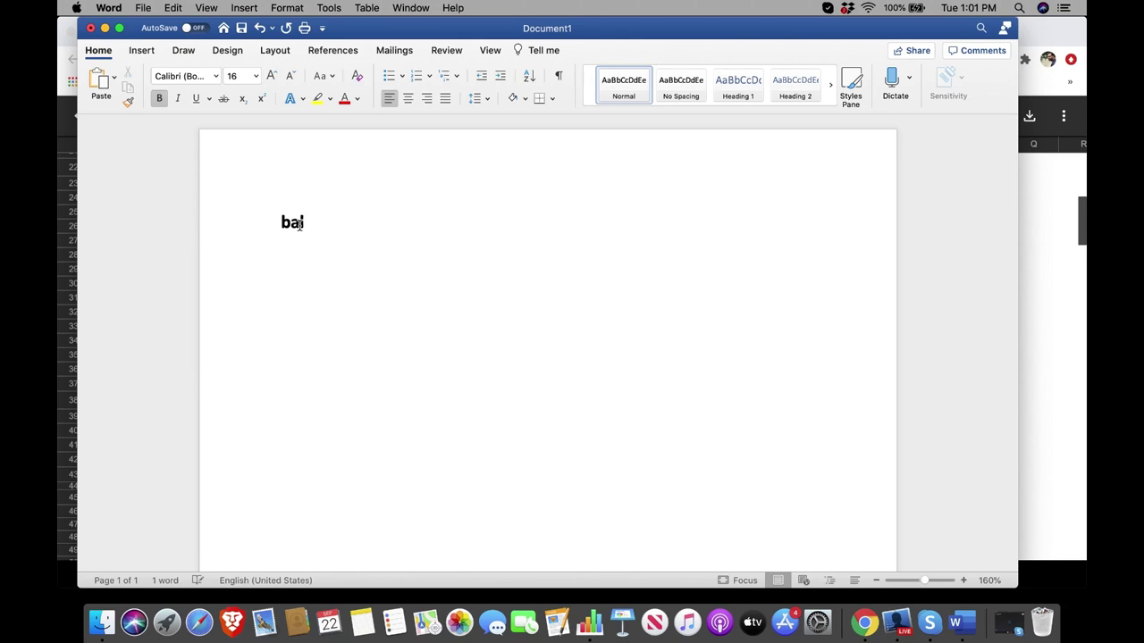
pyautogui.write('. 7,')
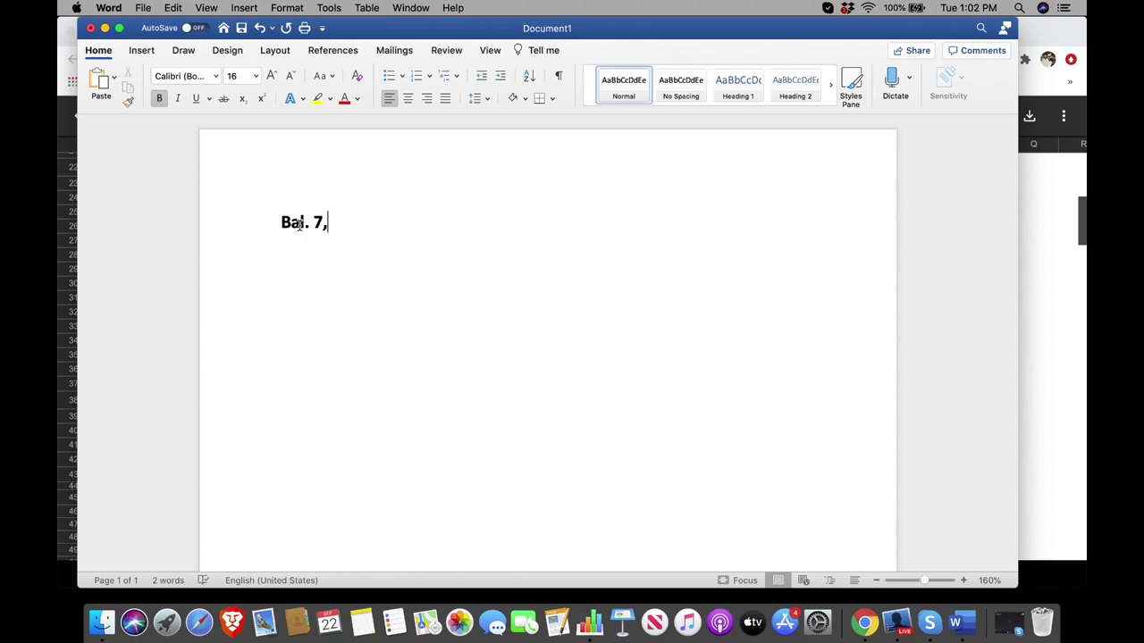
pyautogui.write('4')
pyautogui.click(864, 623)
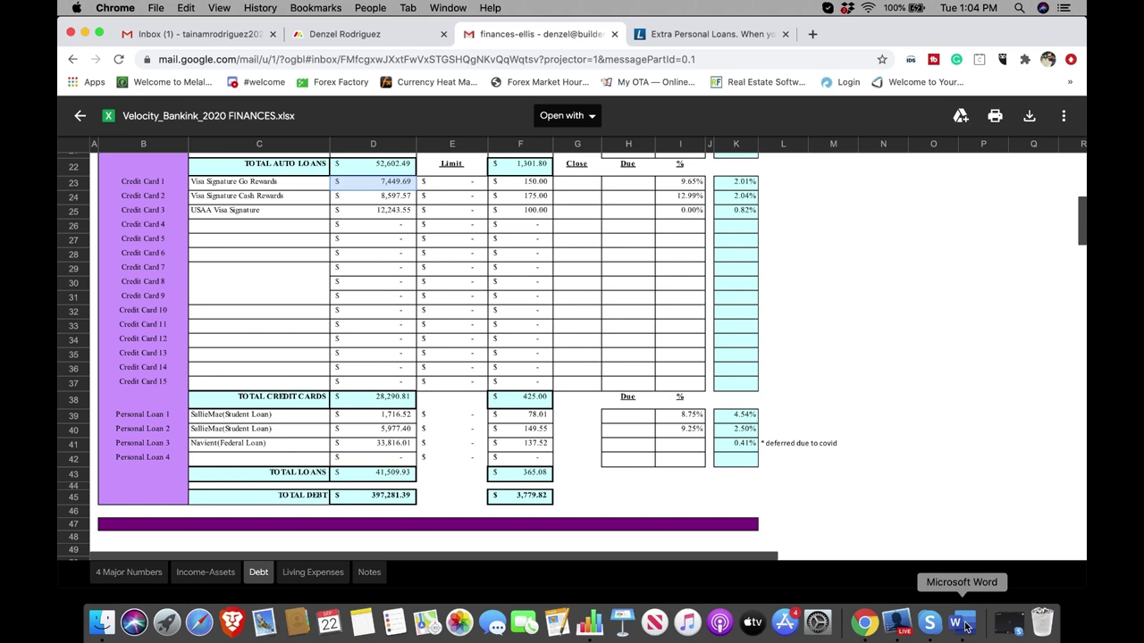
pyautogui.click(963, 625)
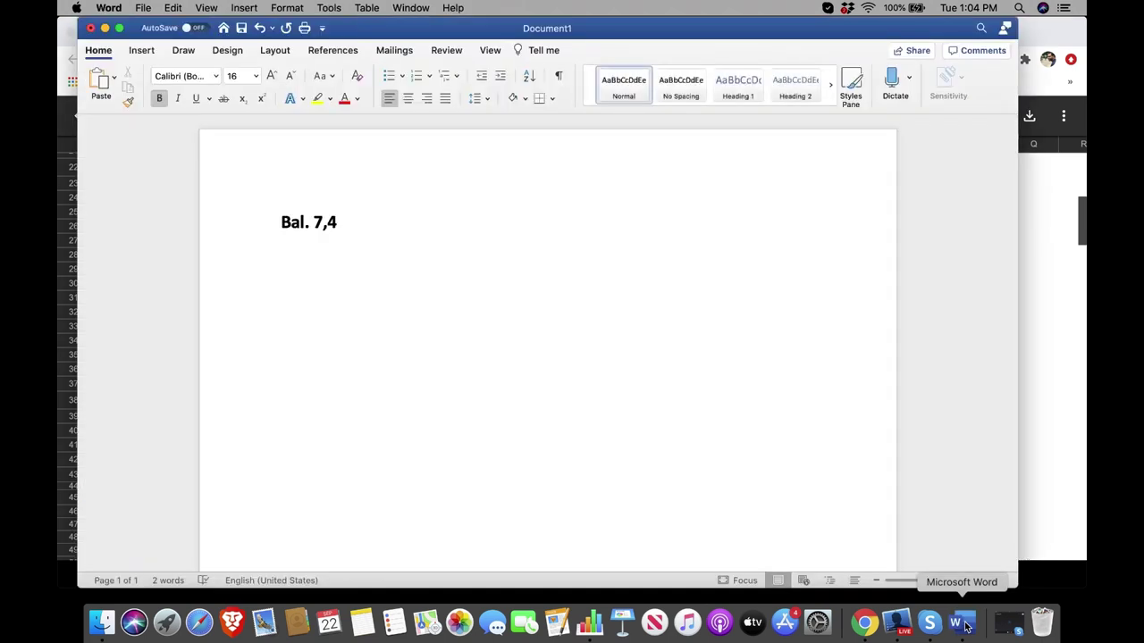
pyautogui.write('49.17')
pyautogui.press('Return')
# - Recheck the card balance on the Debt sheet in Chrome and correct the Word line to "Bal. 7,449.69"
pyautogui.click(864, 622)
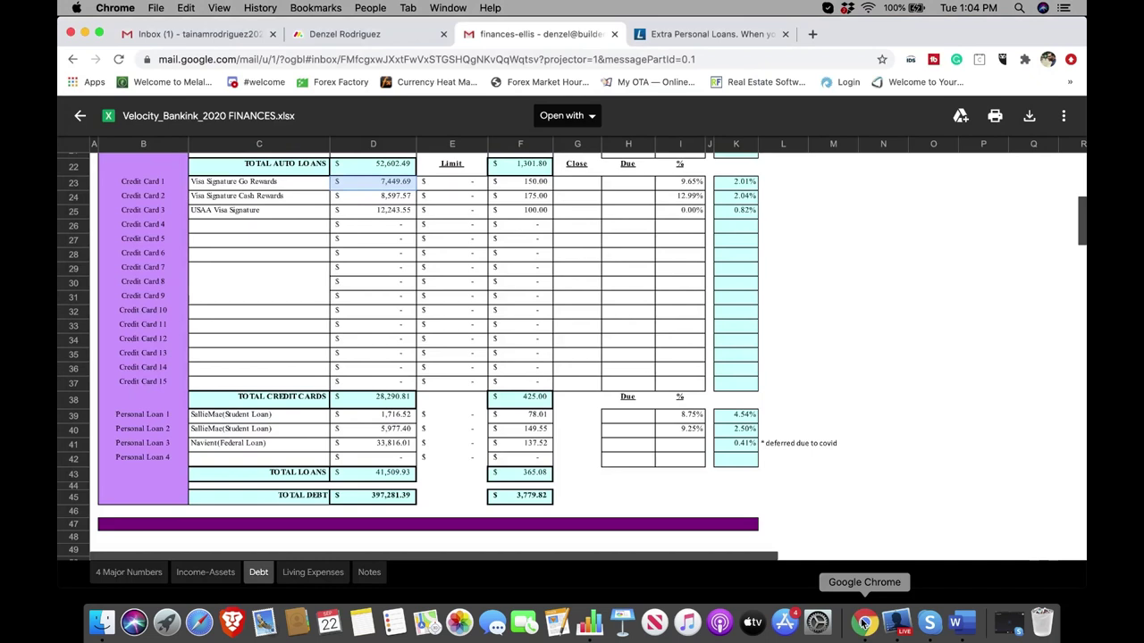
pyautogui.click(955, 622)
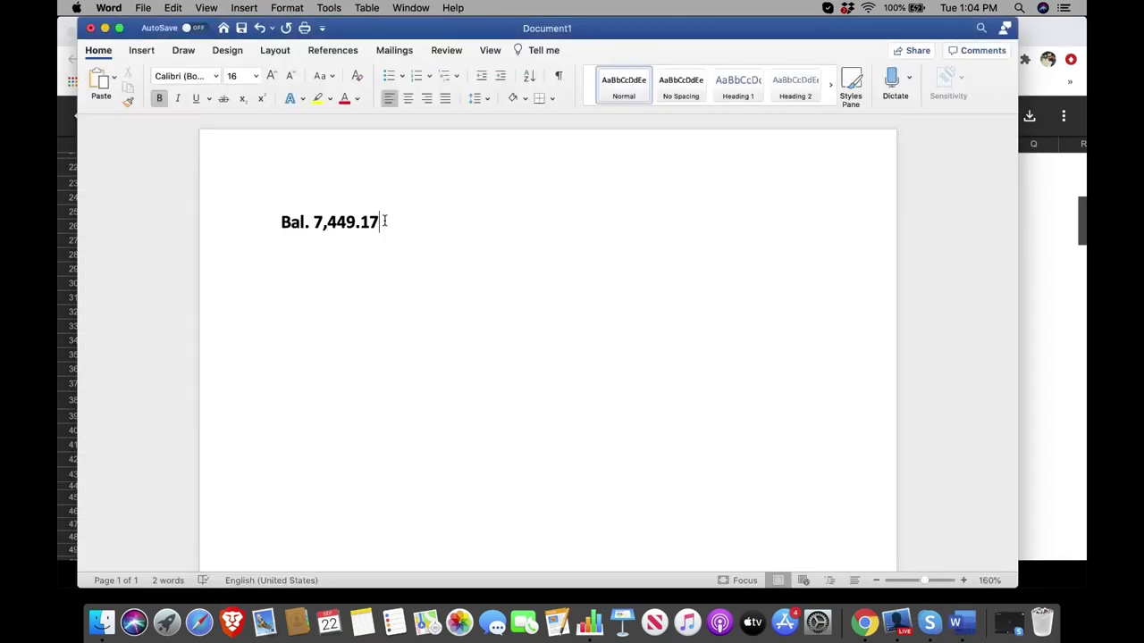
pyautogui.press('BackSpace')
pyautogui.press('BackSpace')
pyautogui.write('69')
pyautogui.press('Return')
# - Add the income line "-Inc in – 5,414.17" and the expense line "-Exp out- 3,264.17" below the balance
pyautogui.write('-')
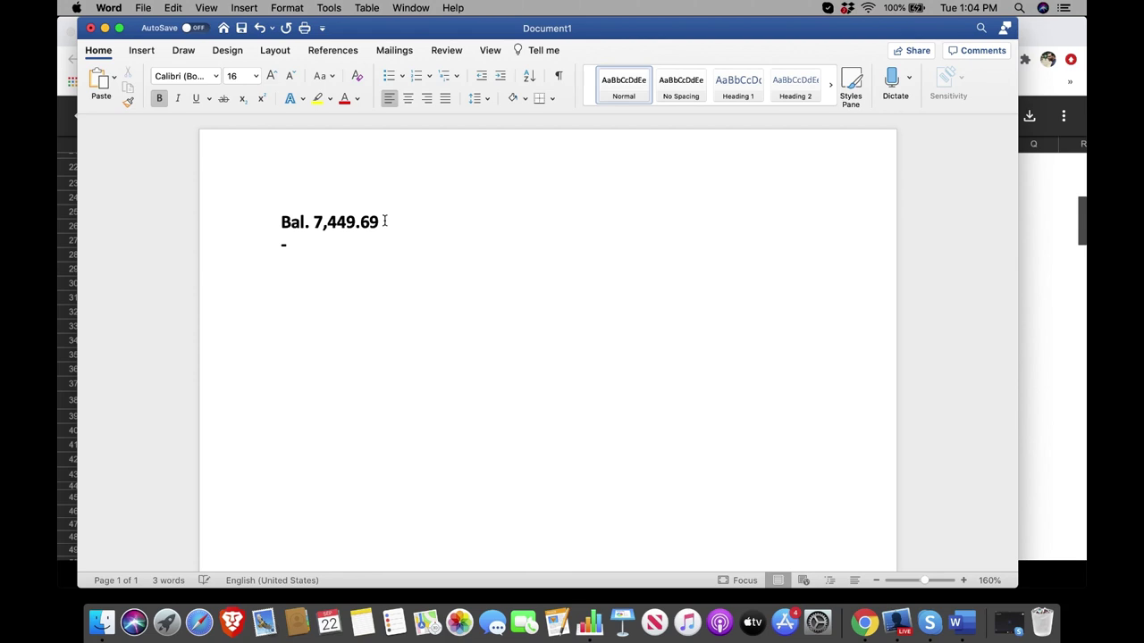
pyautogui.write('Inc in - 5,414')
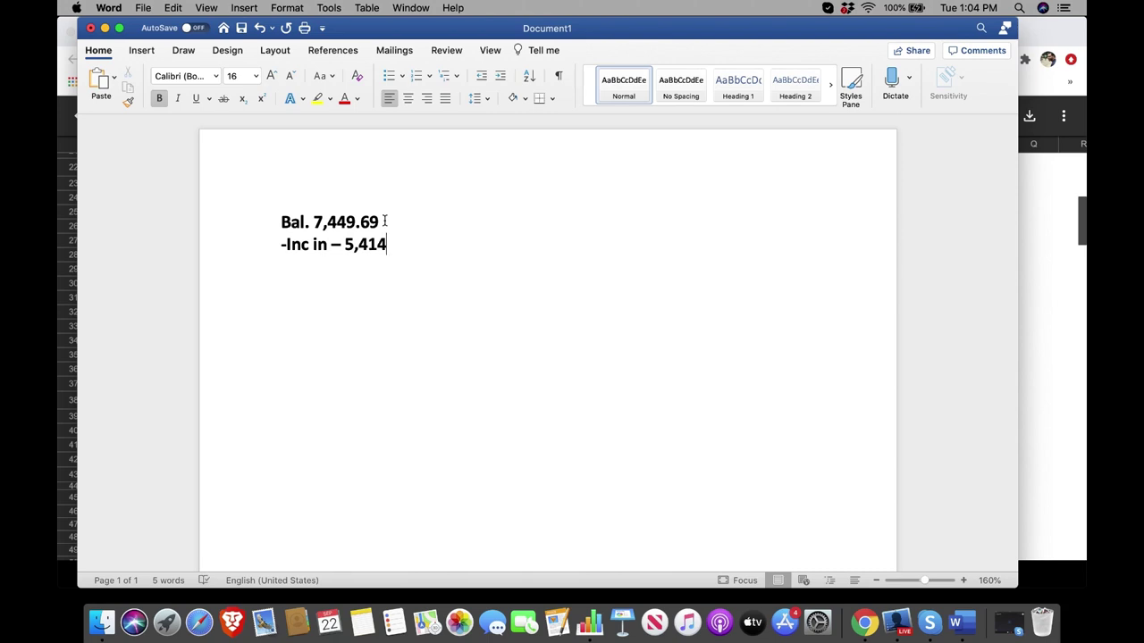
pyautogui.write('.17')
pyautogui.press('Return')
pyautogui.write('-Exp out- ')
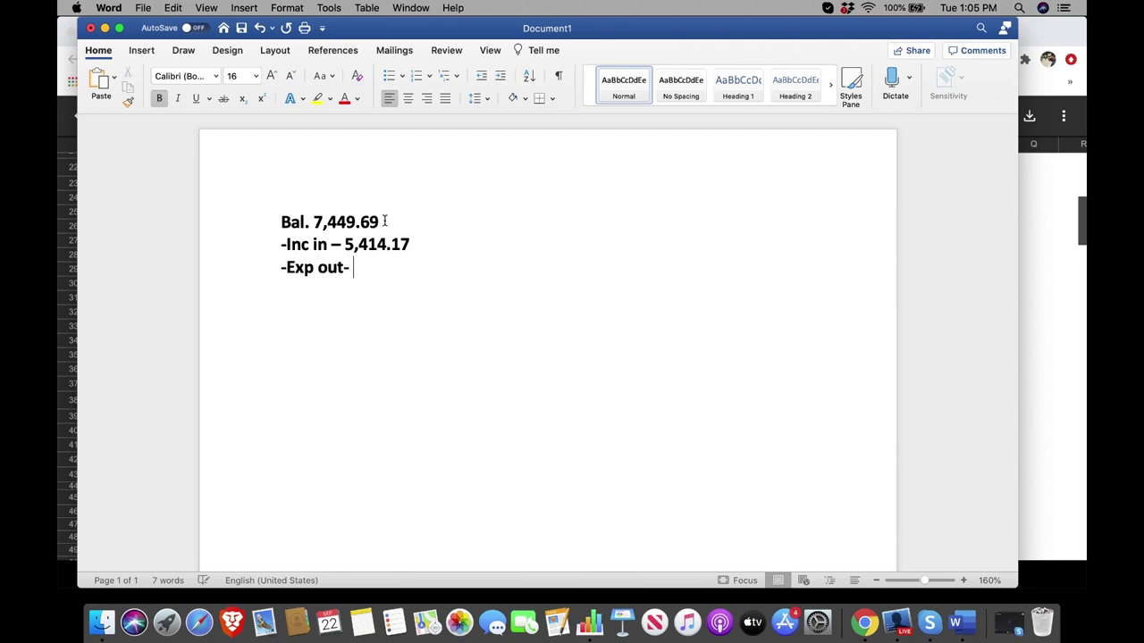
pyautogui.write('3,2')
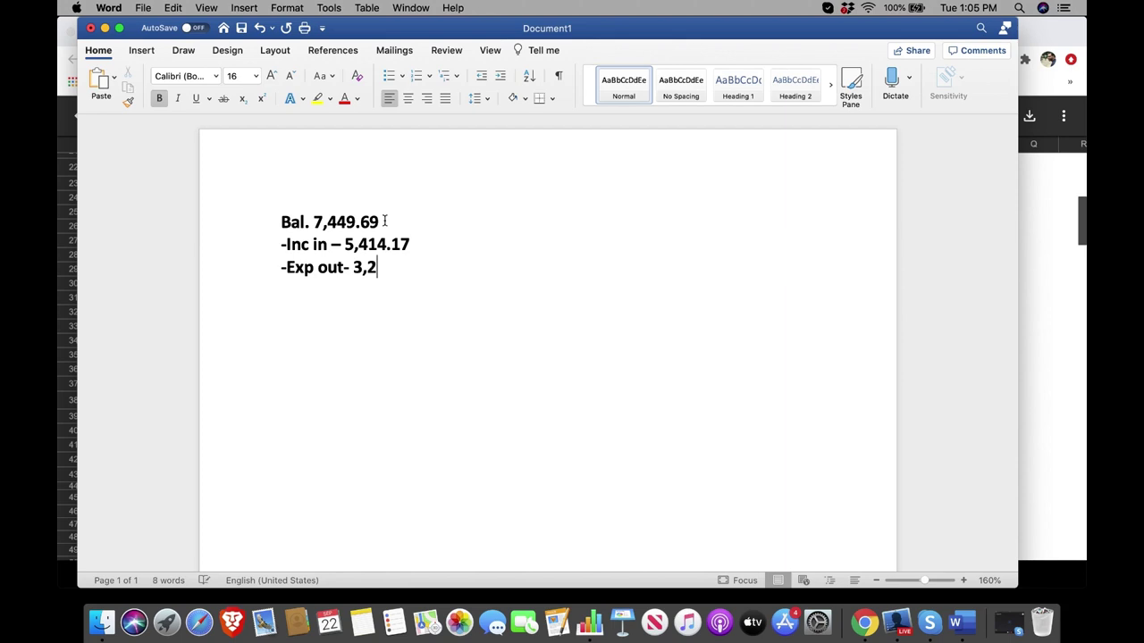
pyautogui.write('64.17')
# - Leave a blank line below the expenses and add the note "3-4 months zero it out"
pyautogui.press('Return')
pyautogui.press('Return')
pyautogui.write('3-4 ')
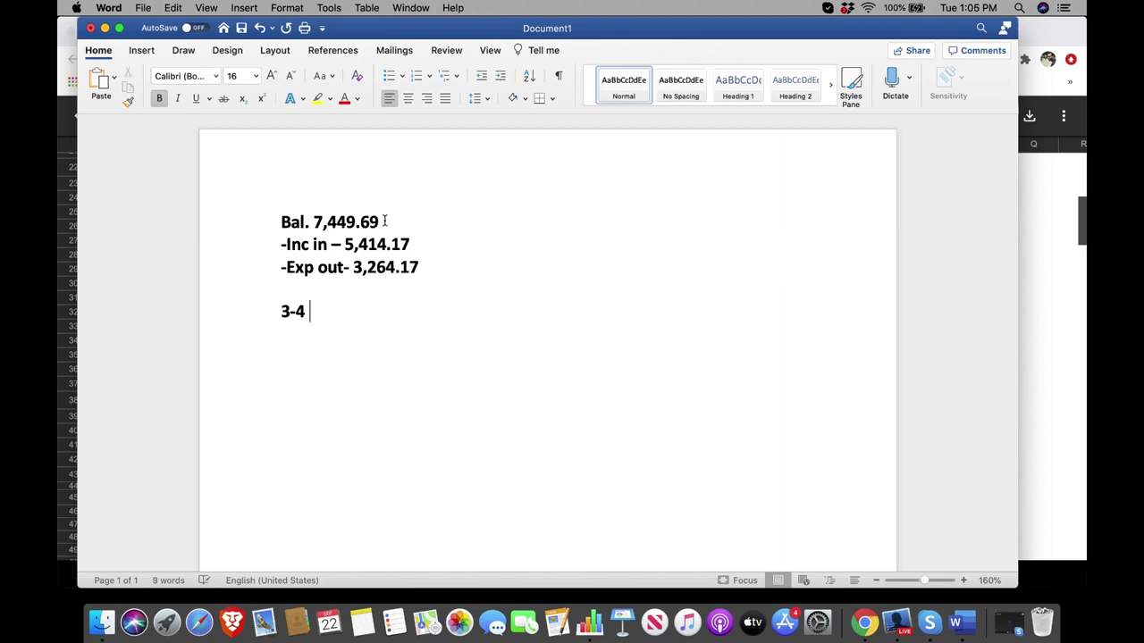
pyautogui.write('months zero ')
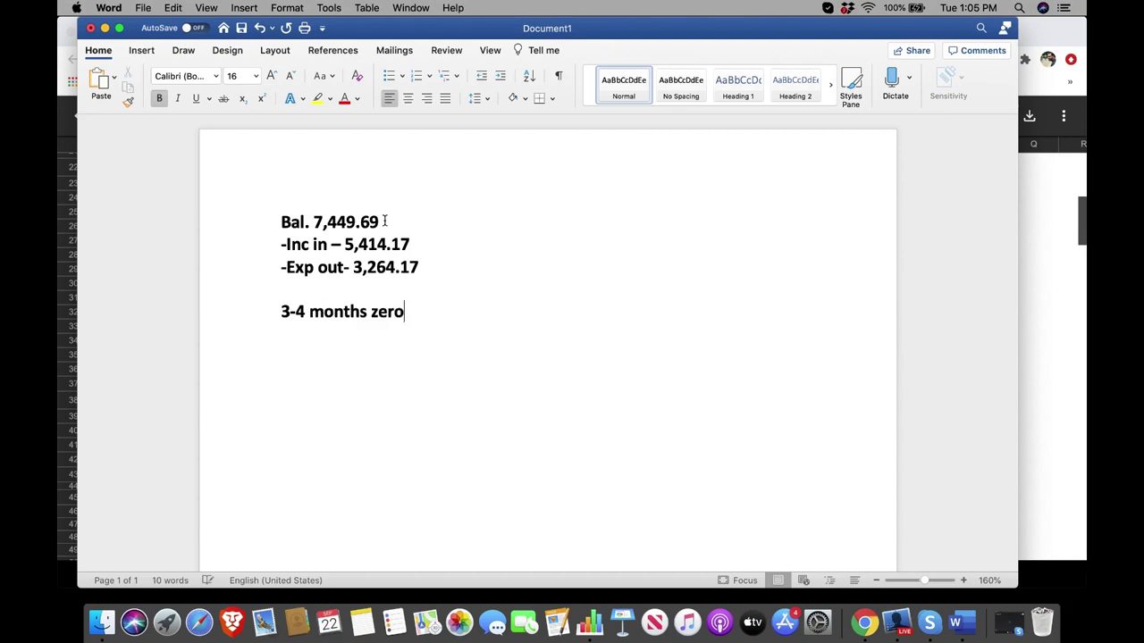
pyautogui.write('it out')
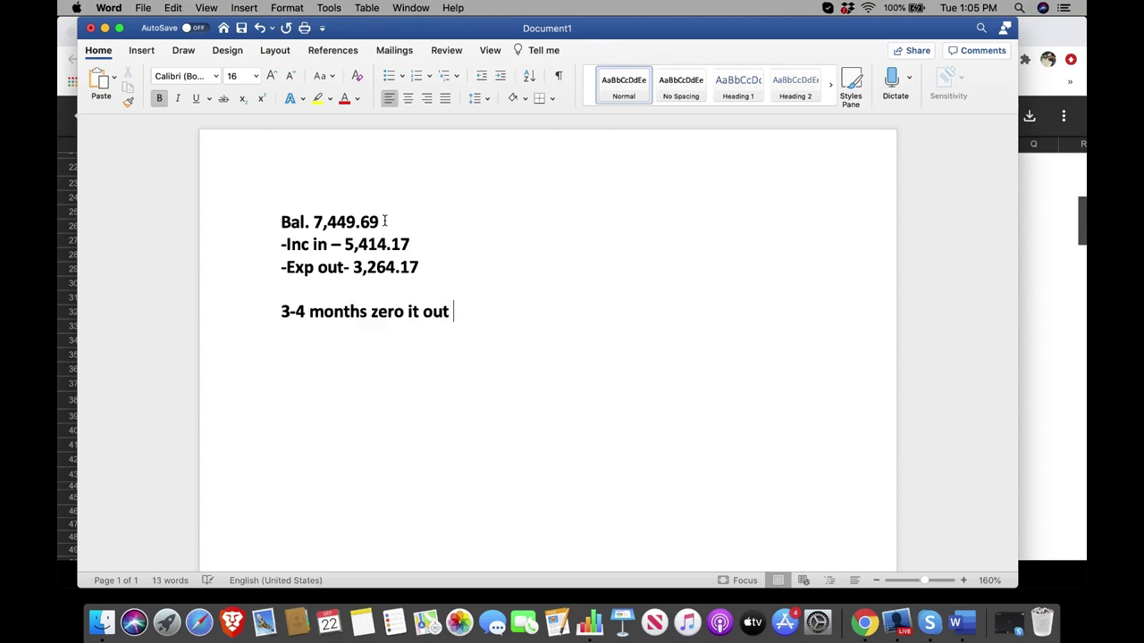